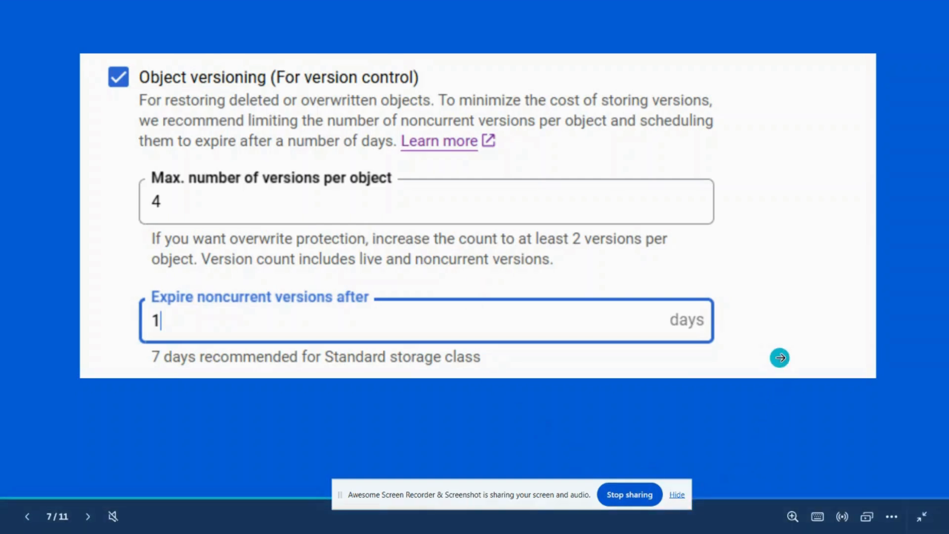
pyautogui.click(779, 350)
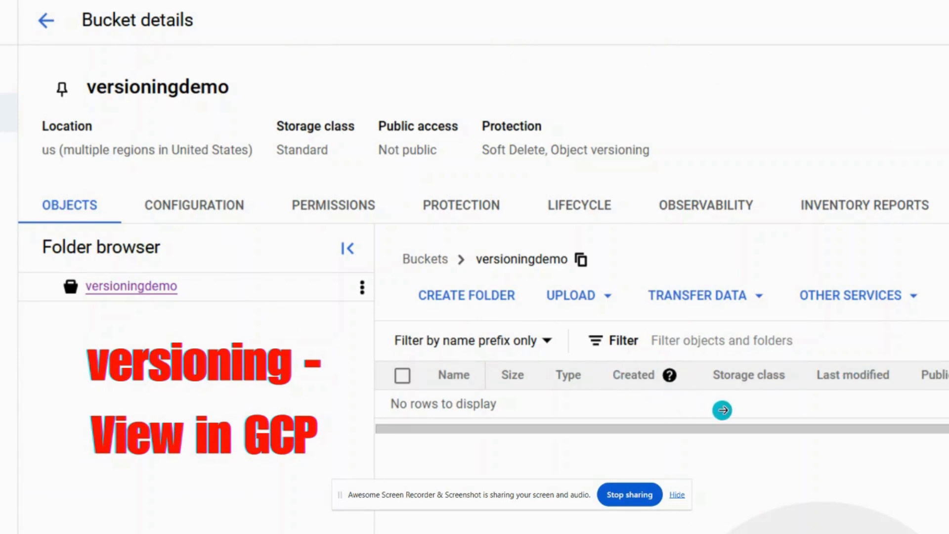
pyautogui.click(723, 410)
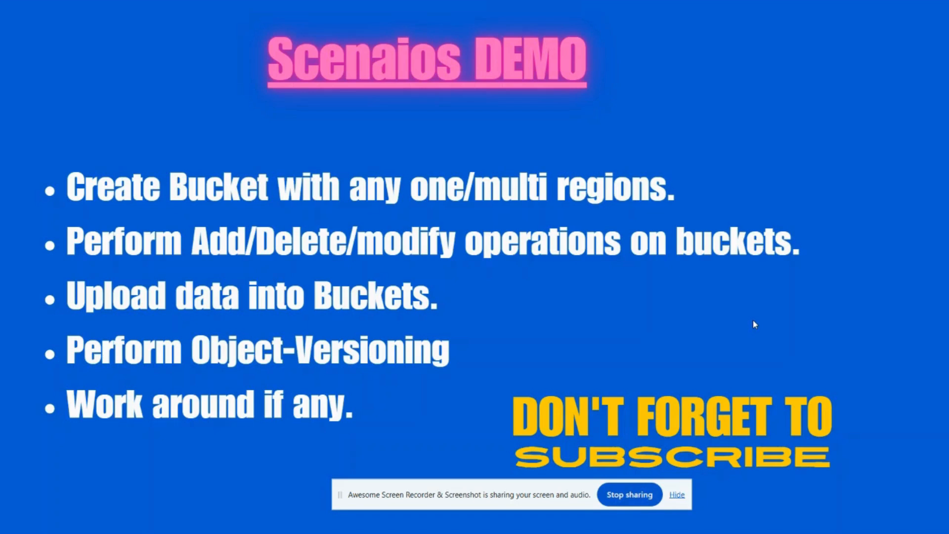
pyautogui.click(674, 339)
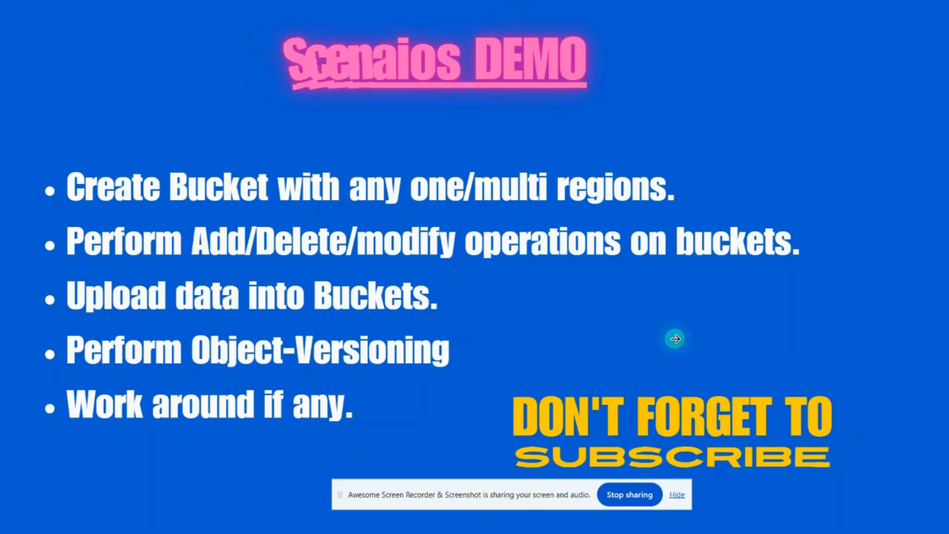
pyautogui.hotkey('alt', 'Tab')
pyautogui.hotkey('alt', 'Tab')
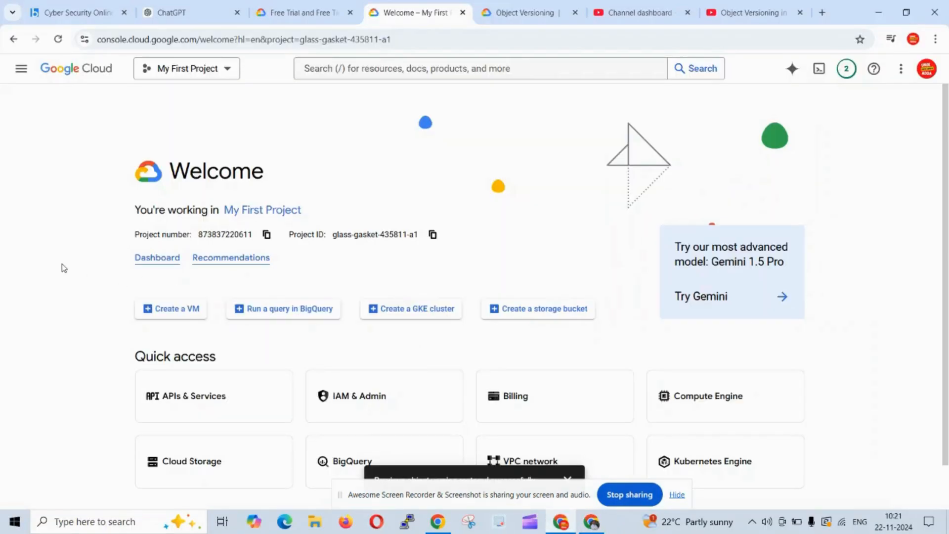
# Reload the console and search for bucket to open the Cloud Storage Buckets page.
pyautogui.click(58, 40)
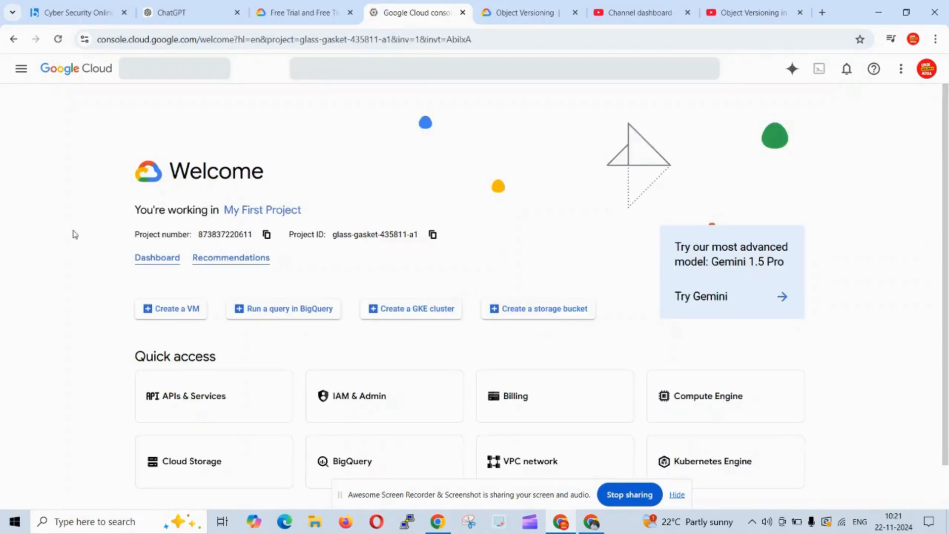
pyautogui.click(470, 73)
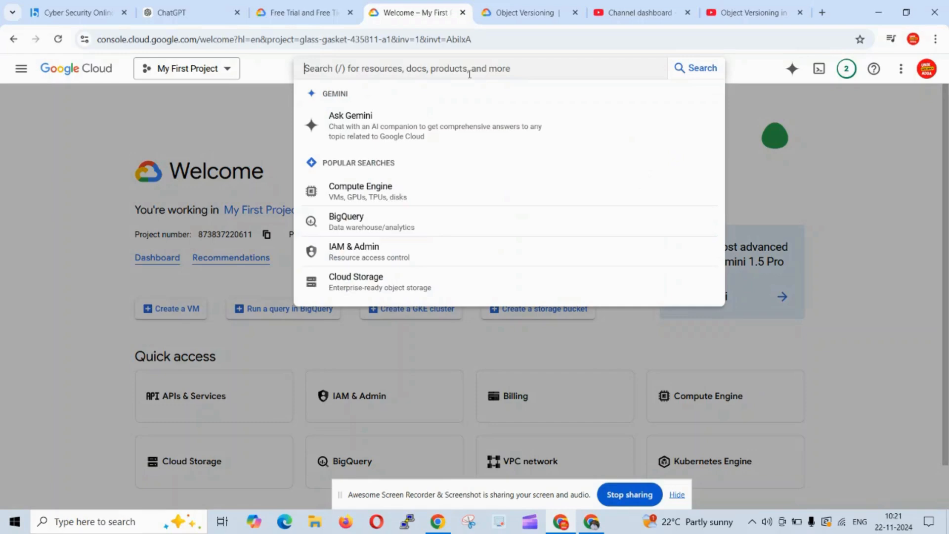
pyautogui.write('bucket')
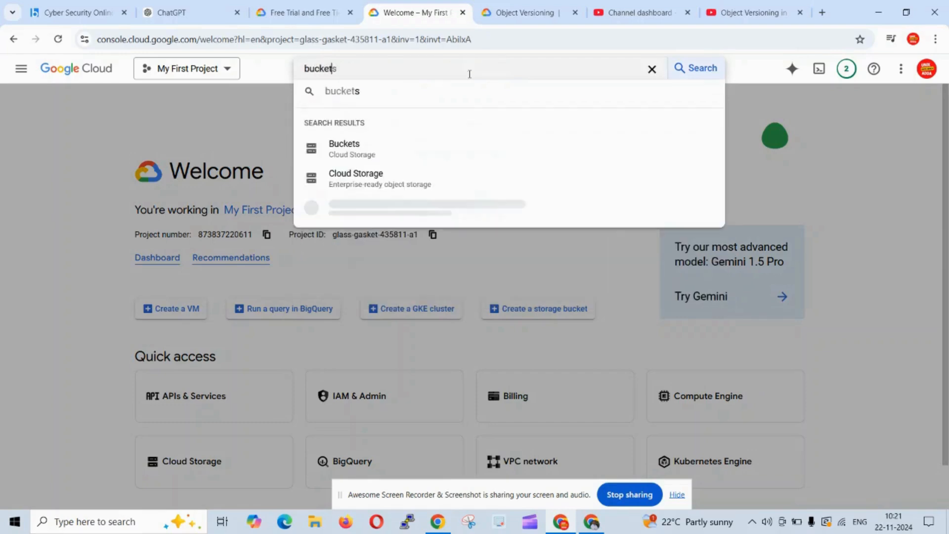
pyautogui.click(355, 144)
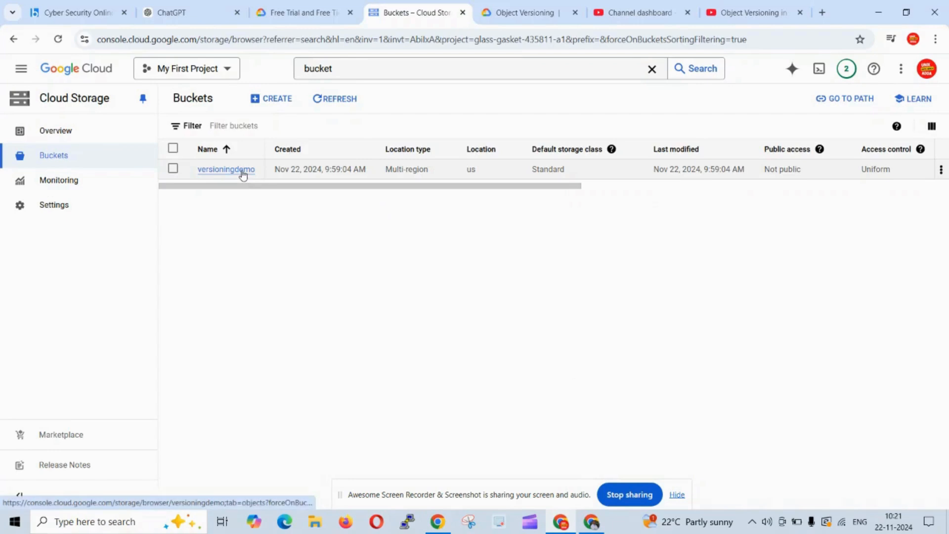
# Start creating a new bucket named versiondemo2 and continue to the location settings.
pyautogui.click(274, 102)
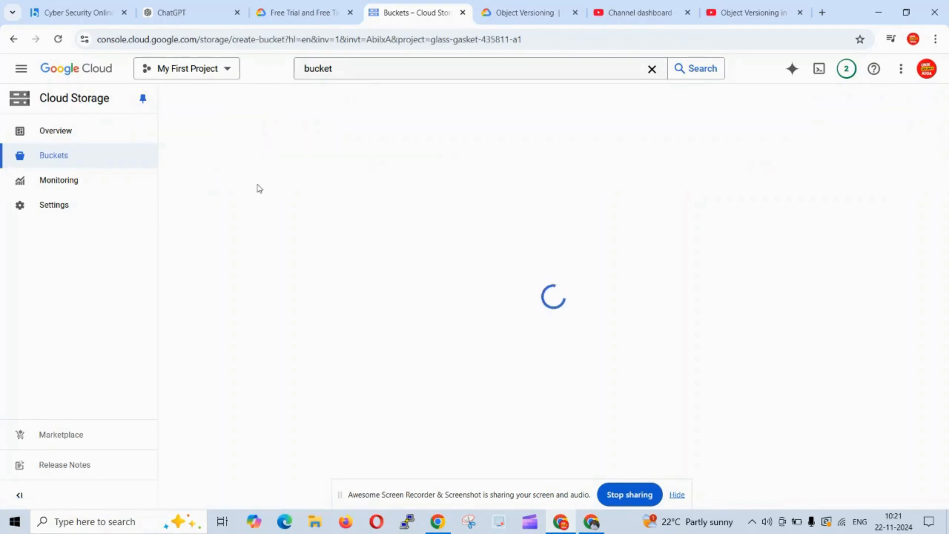
pyautogui.click(245, 191)
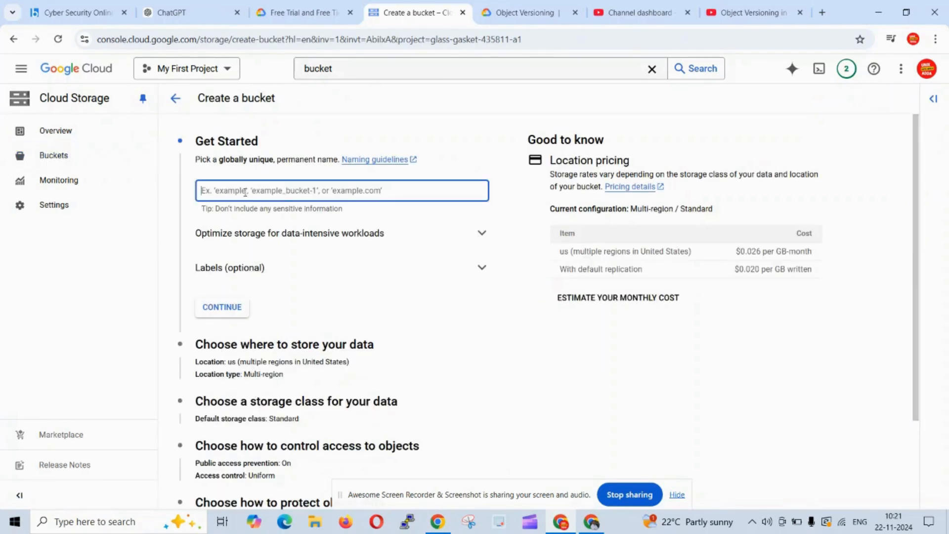
pyautogui.write('versiond')
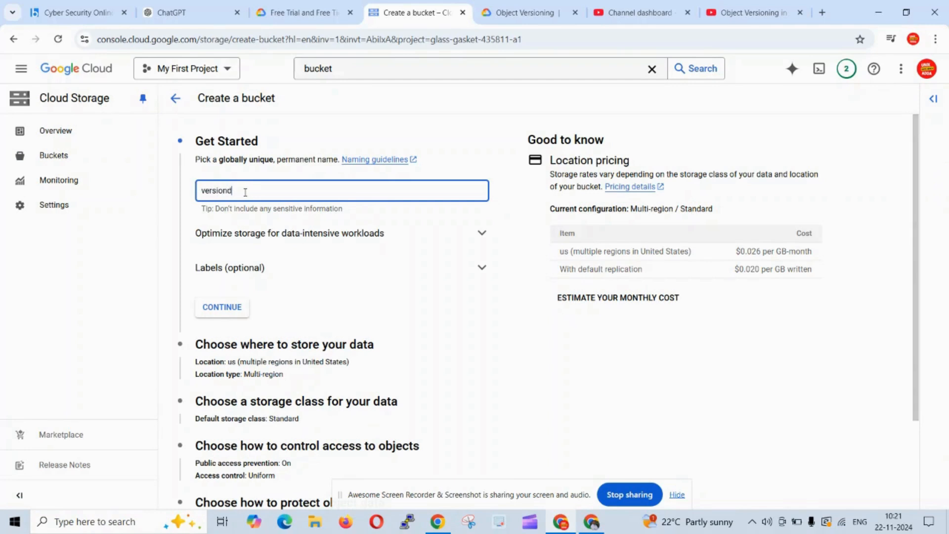
pyautogui.write('emo2')
pyautogui.click(121, 254)
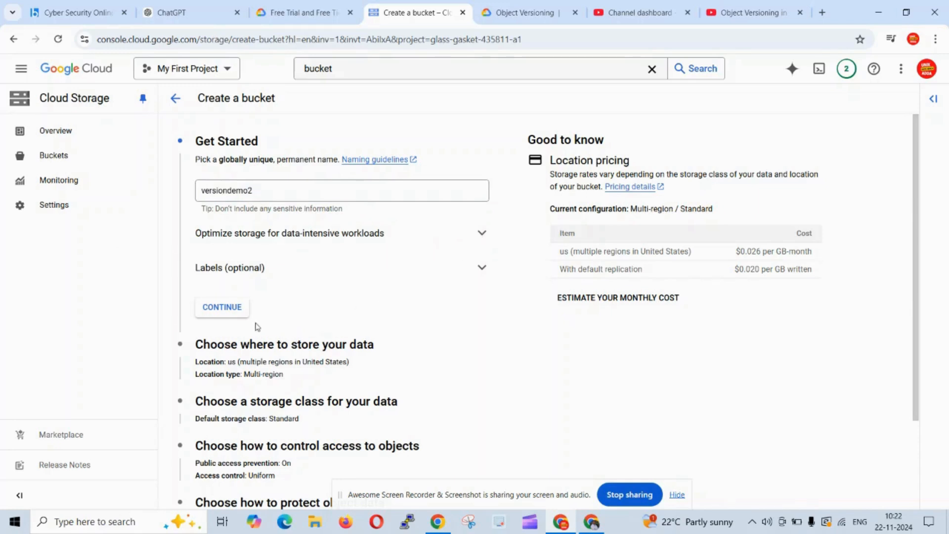
pyautogui.click(226, 309)
# Set the location type to Region with us-east1 (South Carolina) and continue.
pyautogui.scroll(-1, 328, 320)
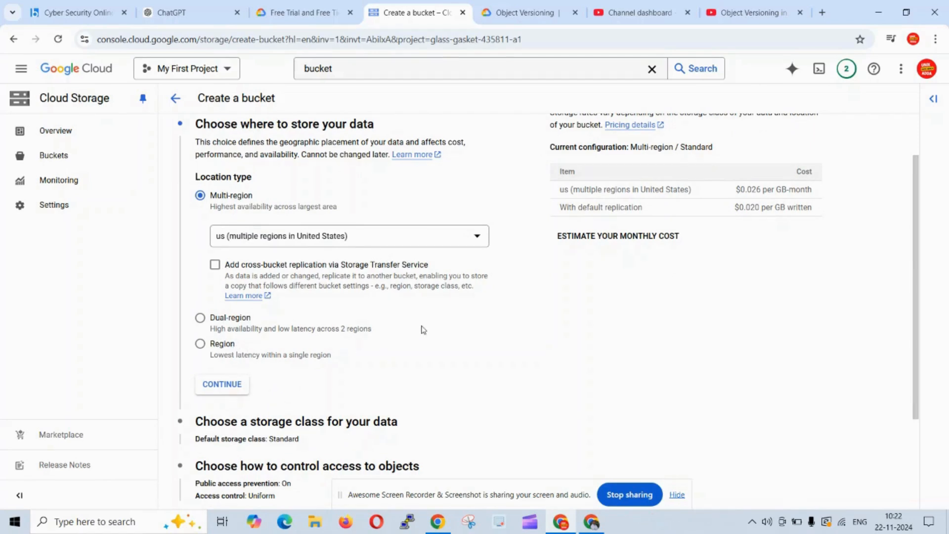
pyautogui.click(201, 346)
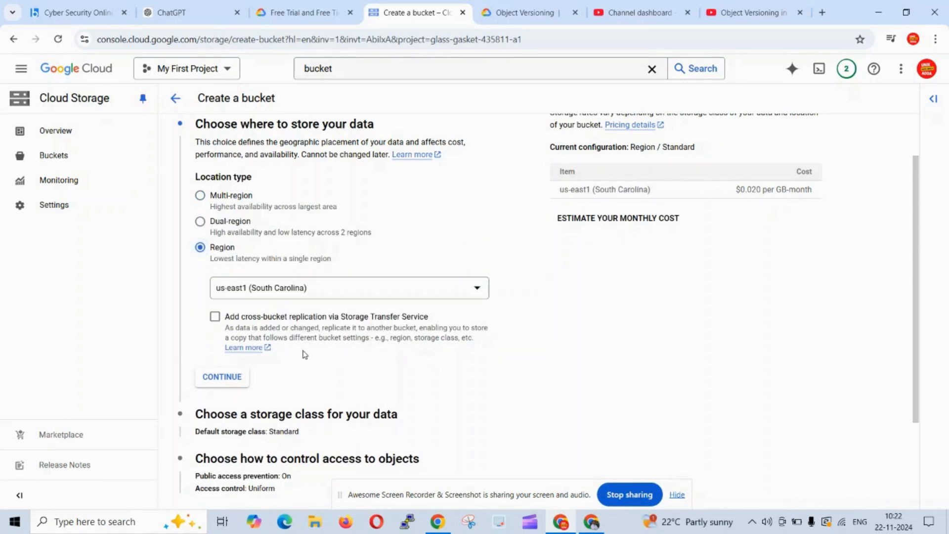
pyautogui.scroll(-3, 413, 362)
pyautogui.click(233, 301)
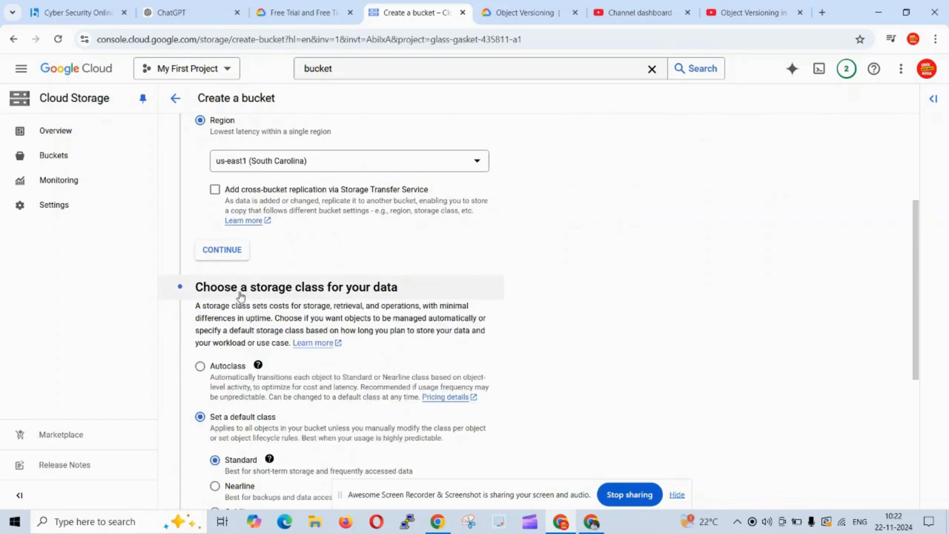
# Keep the Standard default storage class for the bucket and continue to access control.
pyautogui.scroll(-2, 400, 351)
pyautogui.scroll(-1, 399, 350)
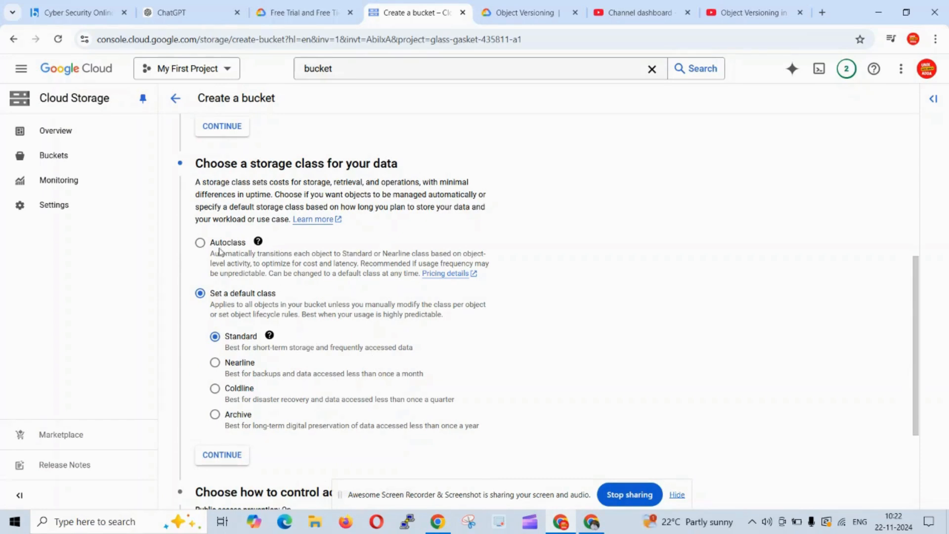
pyautogui.click(200, 242)
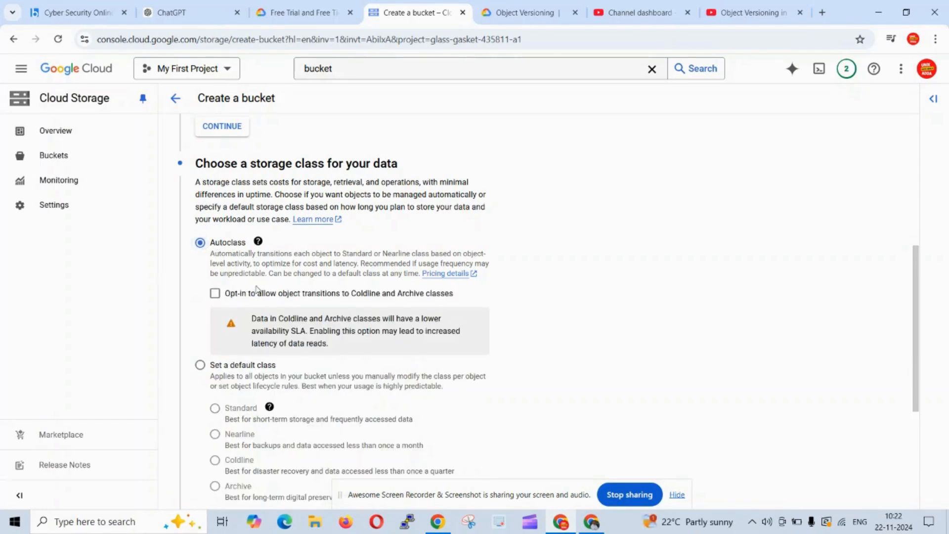
pyautogui.click(199, 365)
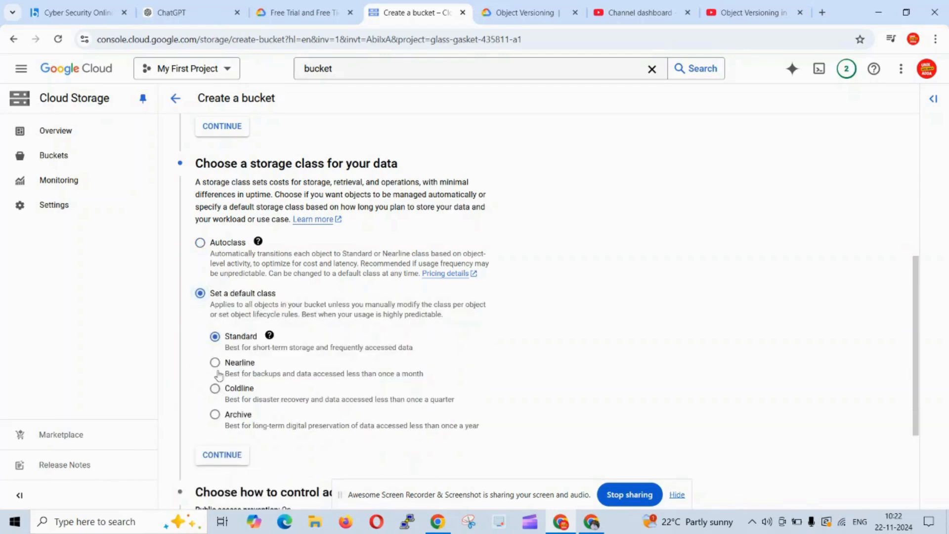
pyautogui.scroll(-5, 341, 391)
pyautogui.click(221, 295)
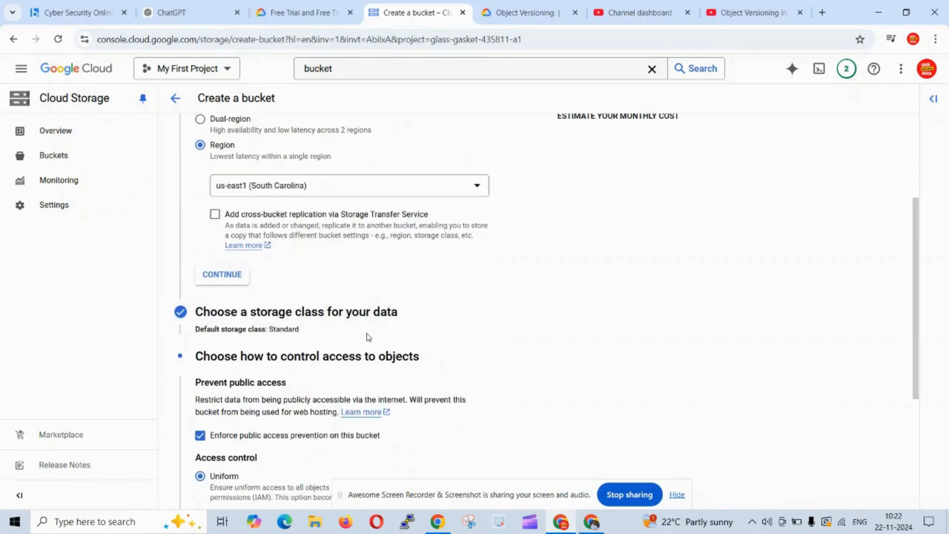
# Keep public access prevention enforced with Uniform access control and continue to data protection.
pyautogui.scroll(-2, 325, 313)
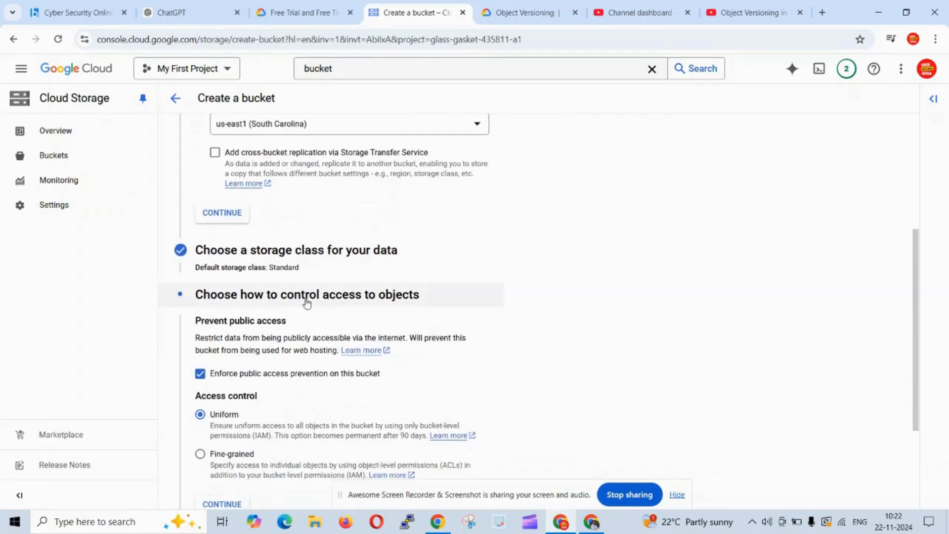
pyautogui.click(303, 303)
pyautogui.click(273, 331)
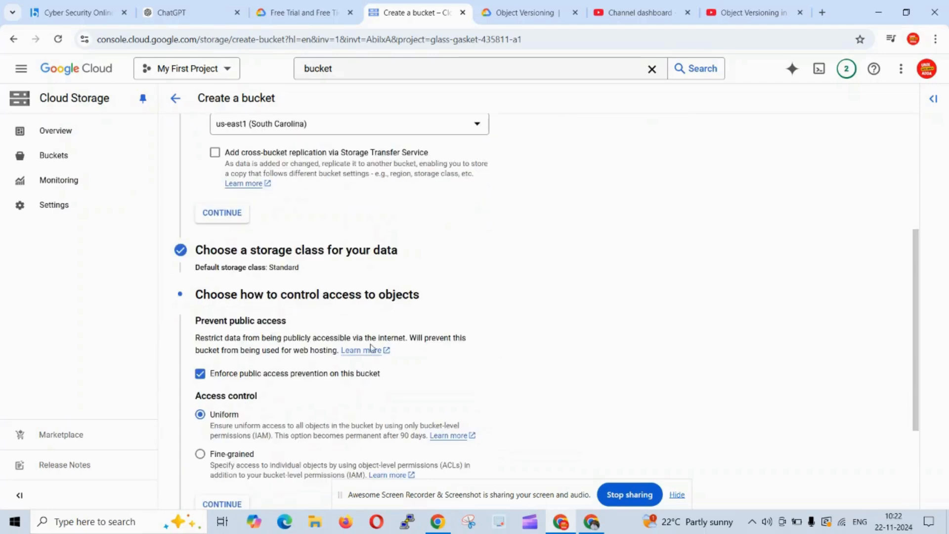
pyautogui.scroll(-2, 453, 333)
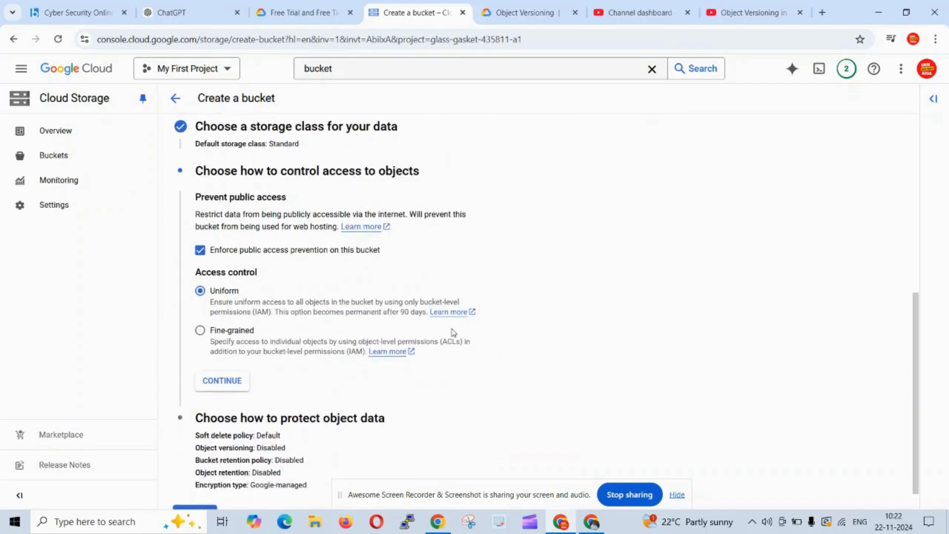
pyautogui.scroll(-1, 294, 375)
pyautogui.click(229, 352)
pyautogui.scroll(-1, 354, 363)
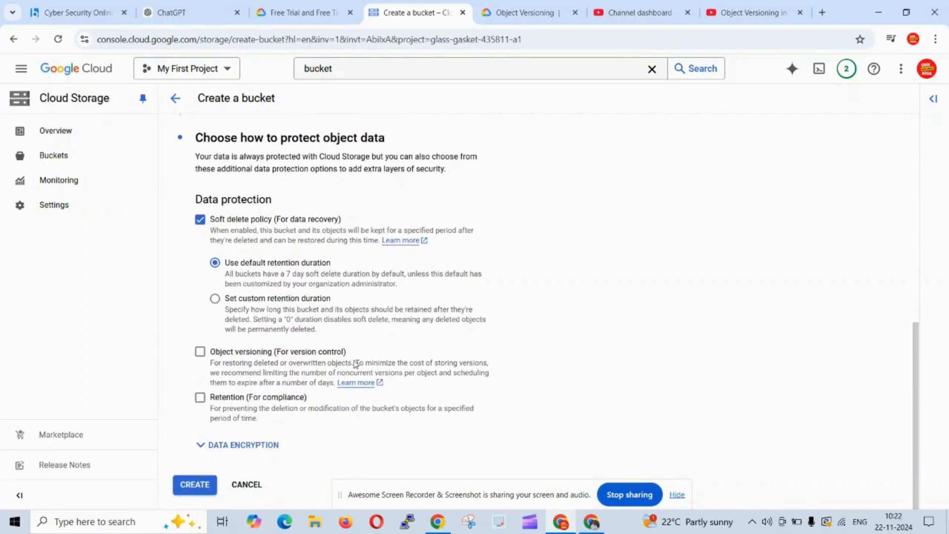
# Review the data encryption, storage class and access control sections of the bucket settings.
pyautogui.click(256, 446)
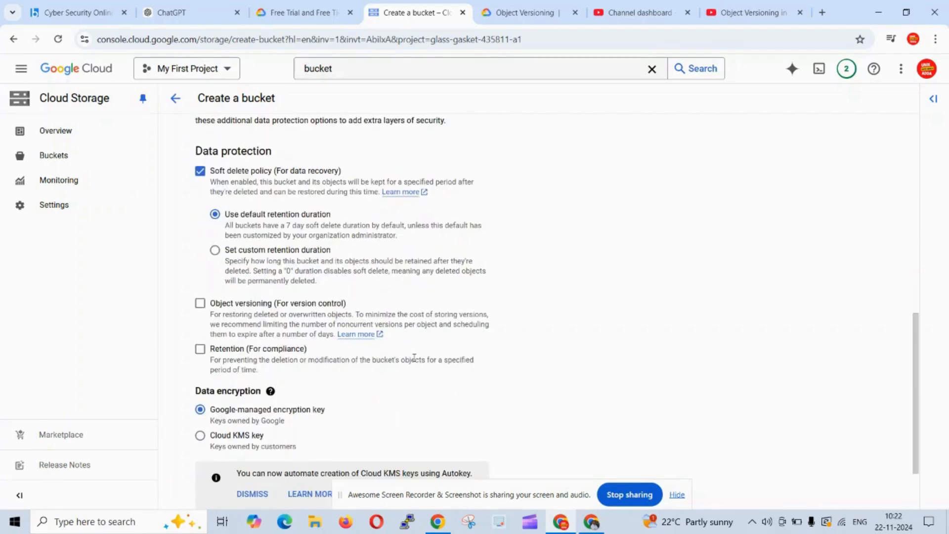
pyautogui.scroll(3, 415, 361)
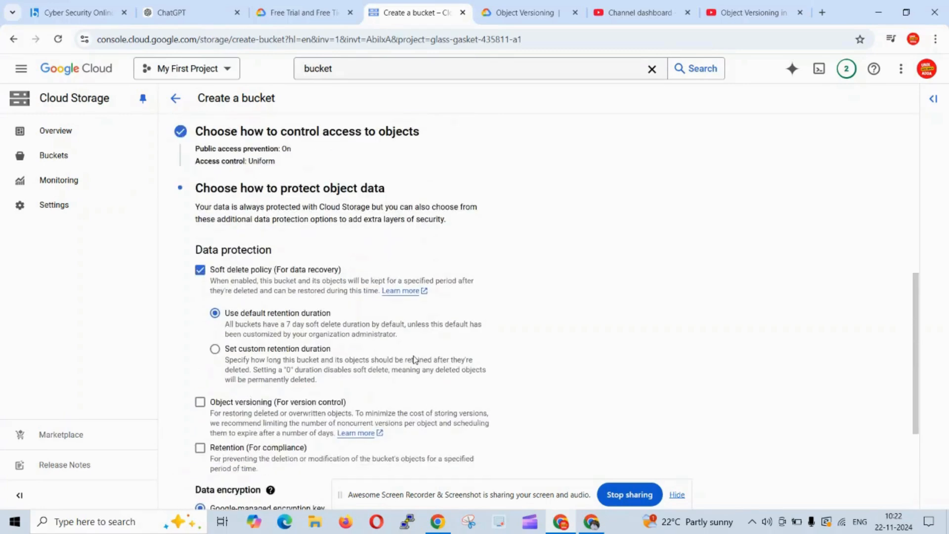
pyautogui.scroll(2, 339, 270)
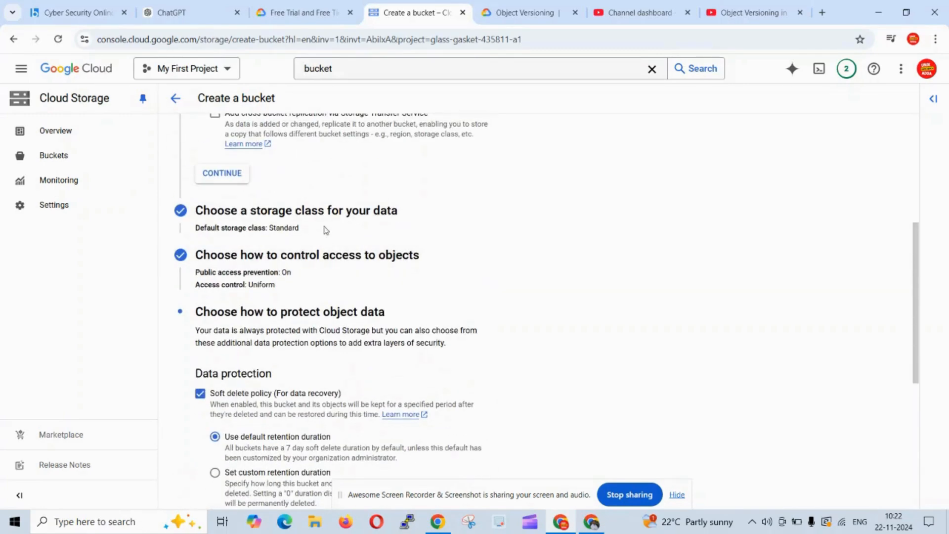
pyautogui.click(325, 222)
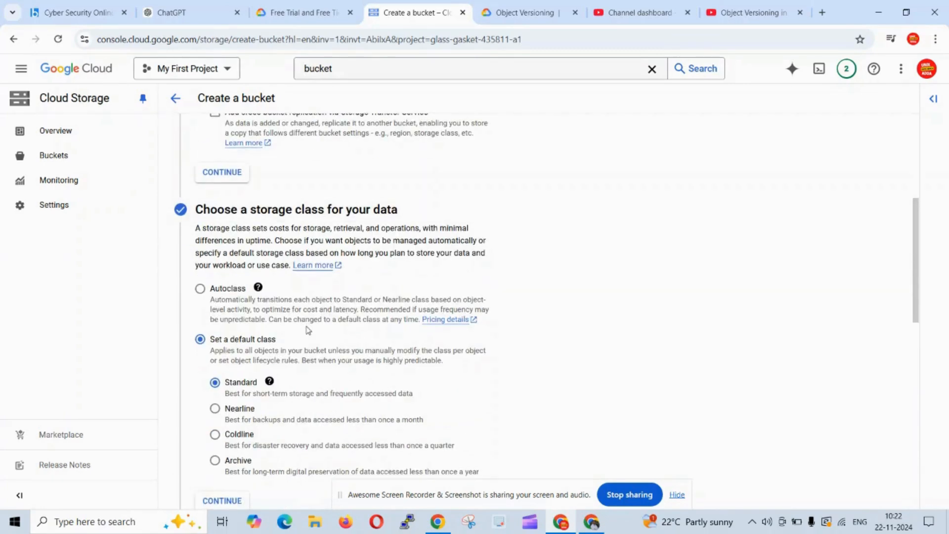
pyautogui.scroll(-3, 307, 328)
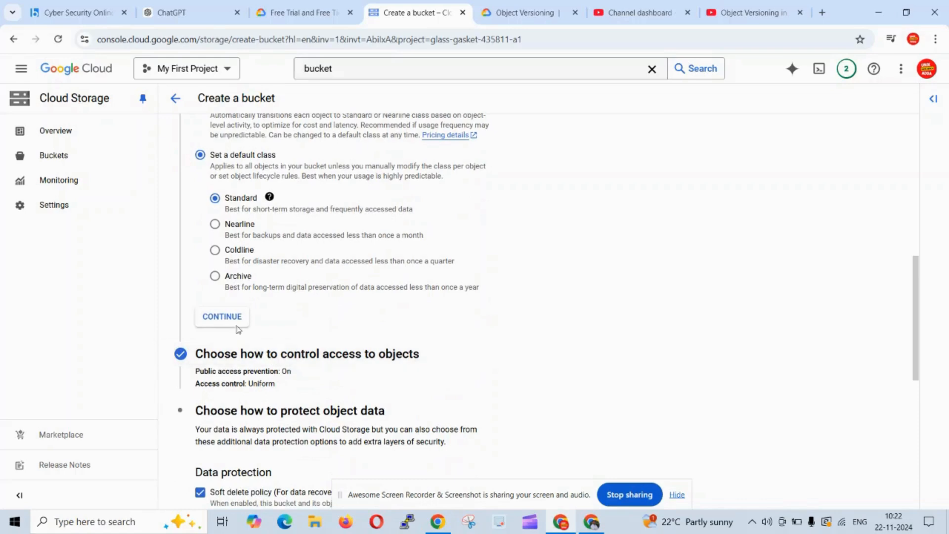
pyautogui.click(303, 353)
pyautogui.scroll(-3, 457, 340)
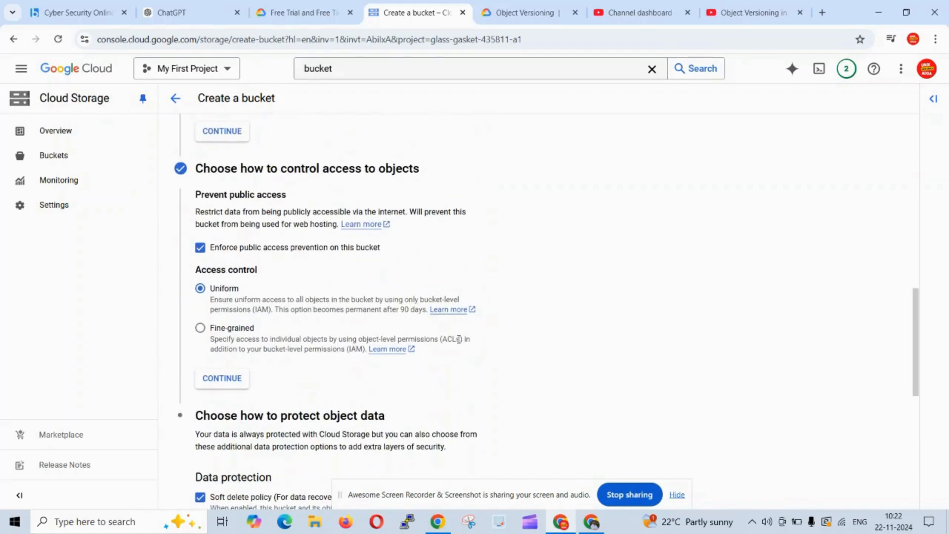
pyautogui.scroll(-3, 458, 334)
pyautogui.click(321, 233)
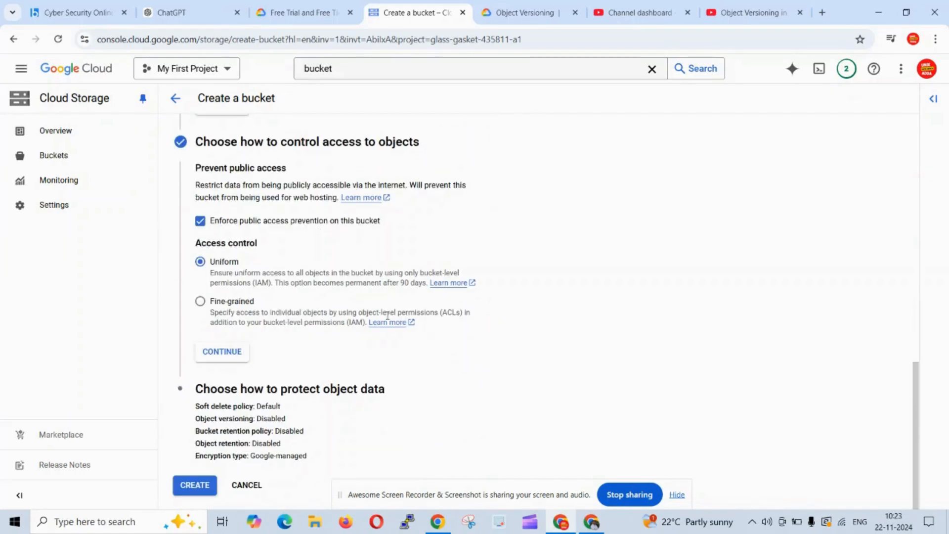
# Reopen the object data protection section and enable Object versioning for the bucket.
pyautogui.click(302, 390)
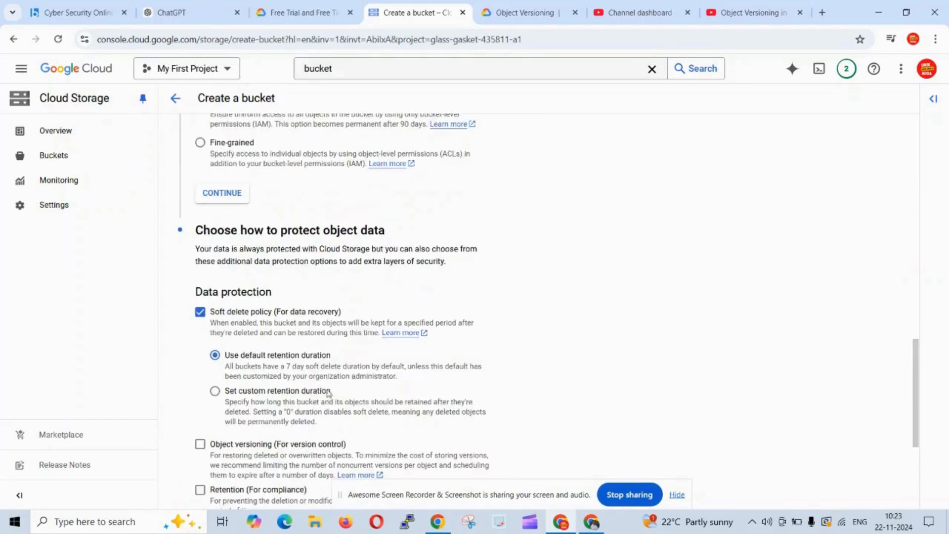
pyautogui.scroll(-3, 471, 354)
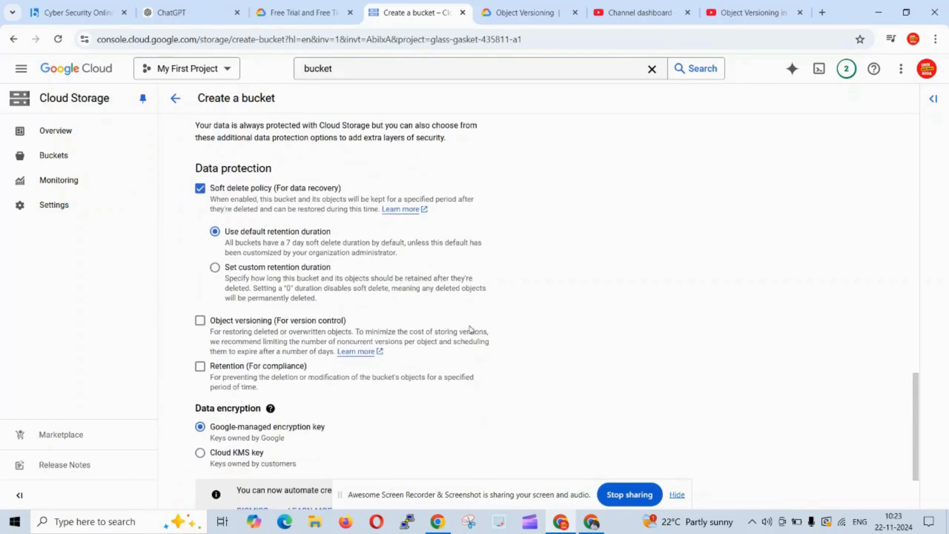
pyautogui.scroll(3, 469, 346)
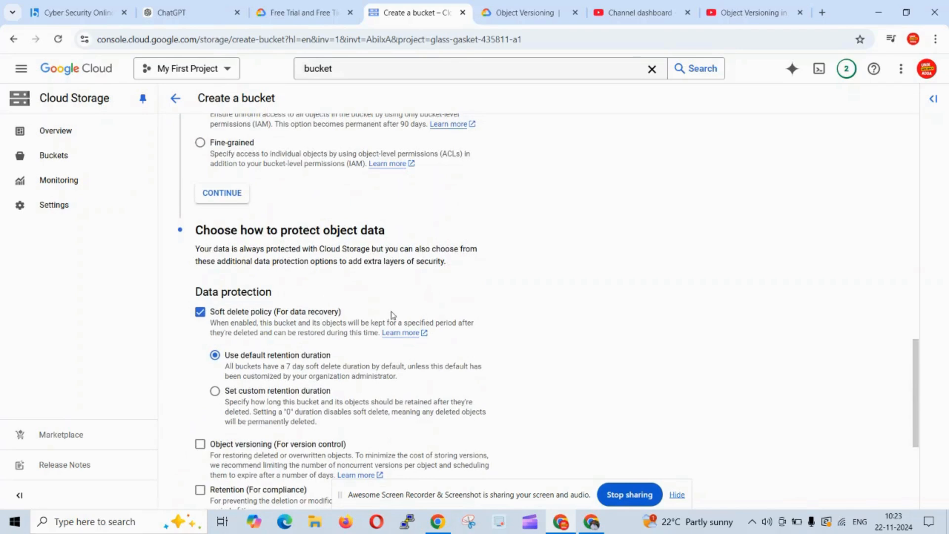
pyautogui.scroll(-1, 353, 363)
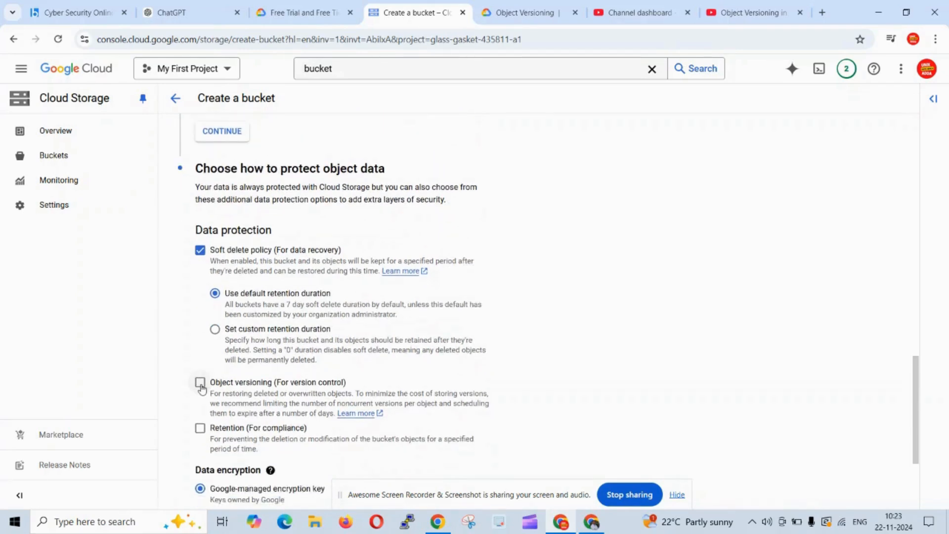
pyautogui.click(201, 384)
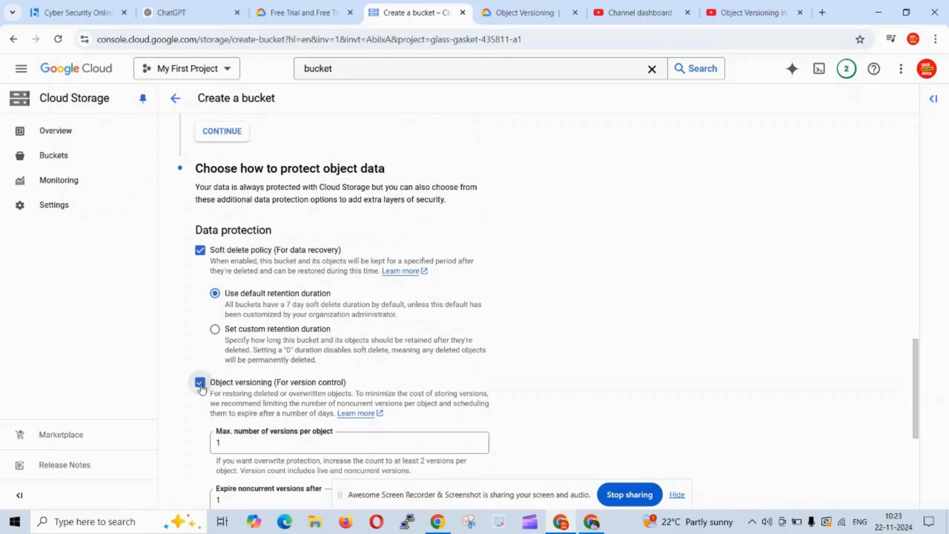
# Limit object versioning to 3 versions per object and expire noncurrent versions after 7 days.
pyautogui.scroll(-2, 516, 341)
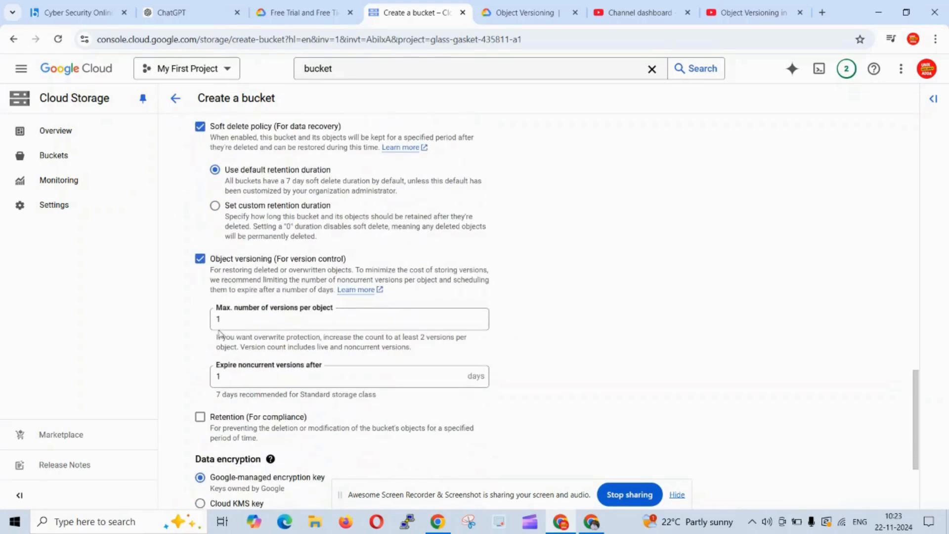
pyautogui.click(236, 320)
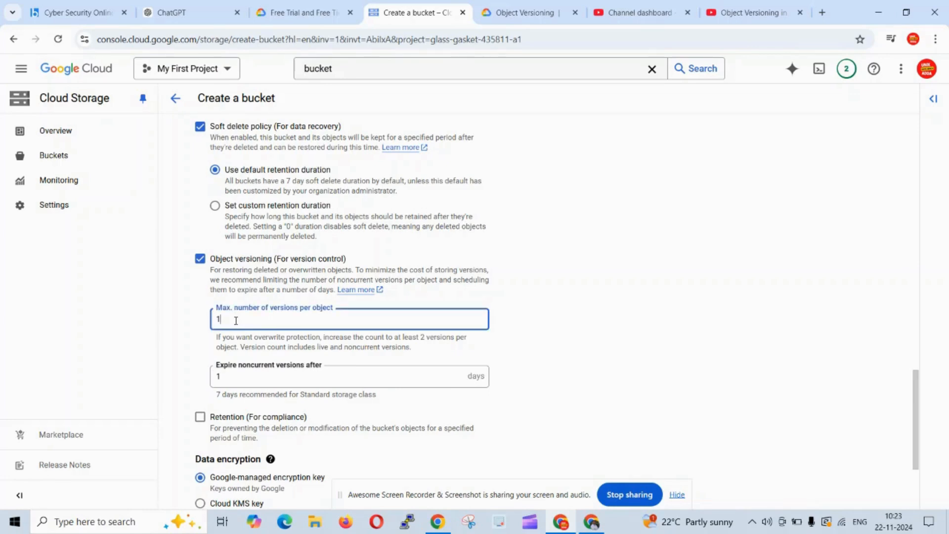
pyautogui.press('BackSpace')
pyautogui.write('3')
pyautogui.click(237, 378)
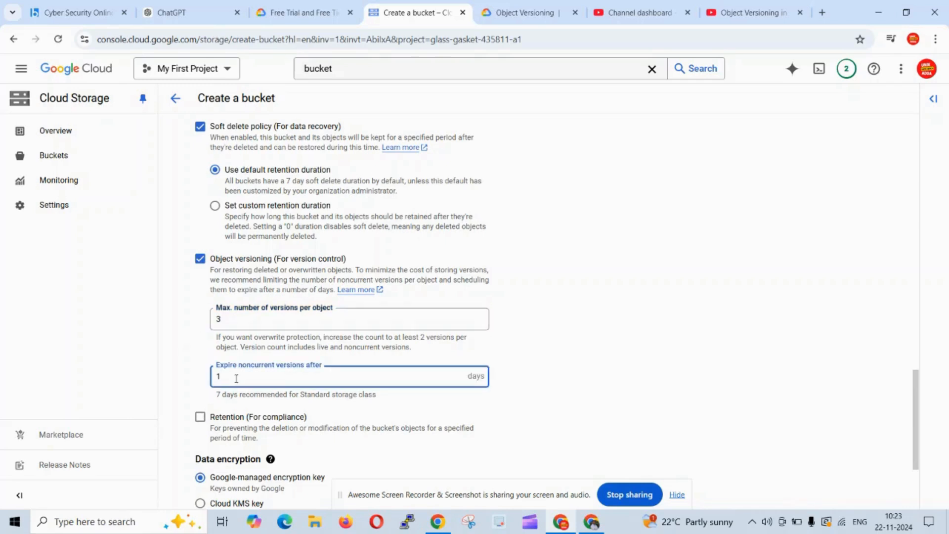
pyautogui.press('BackSpace')
pyautogui.write('7')
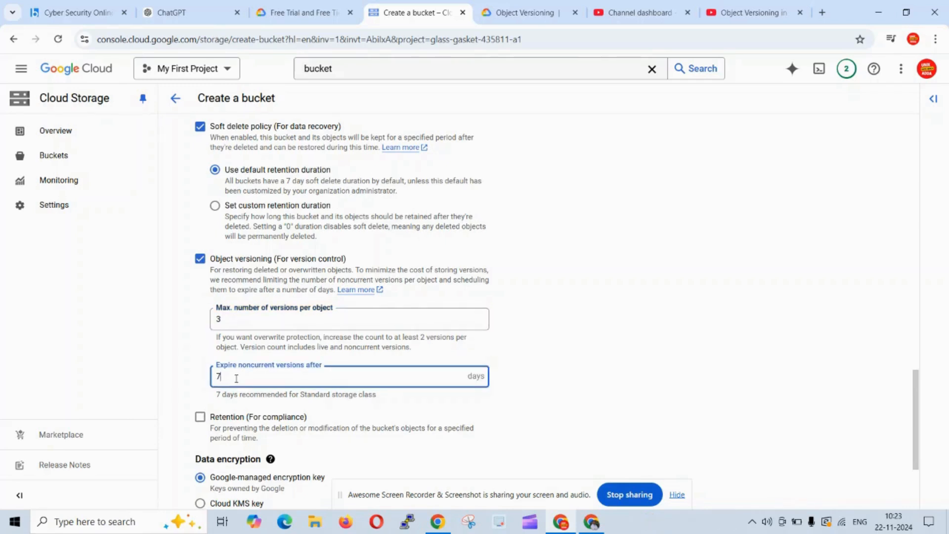
pyautogui.click(127, 354)
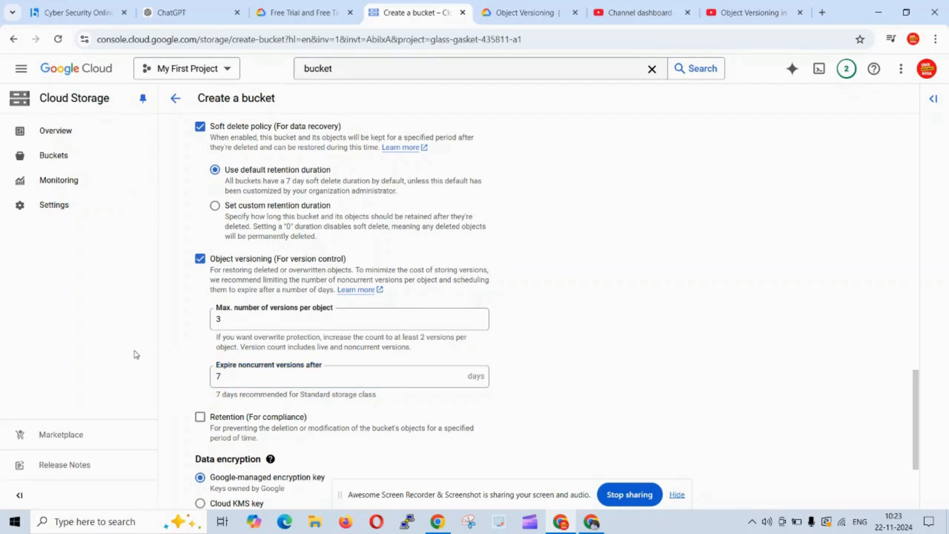
# Create the bucket with these settings.
pyautogui.scroll(-2, 163, 381)
pyautogui.scroll(-1, 177, 396)
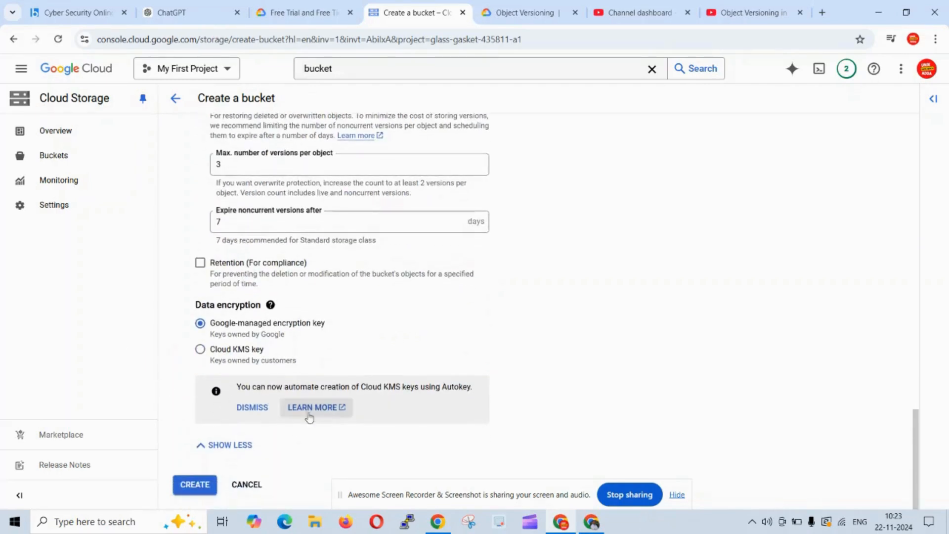
pyautogui.click(200, 489)
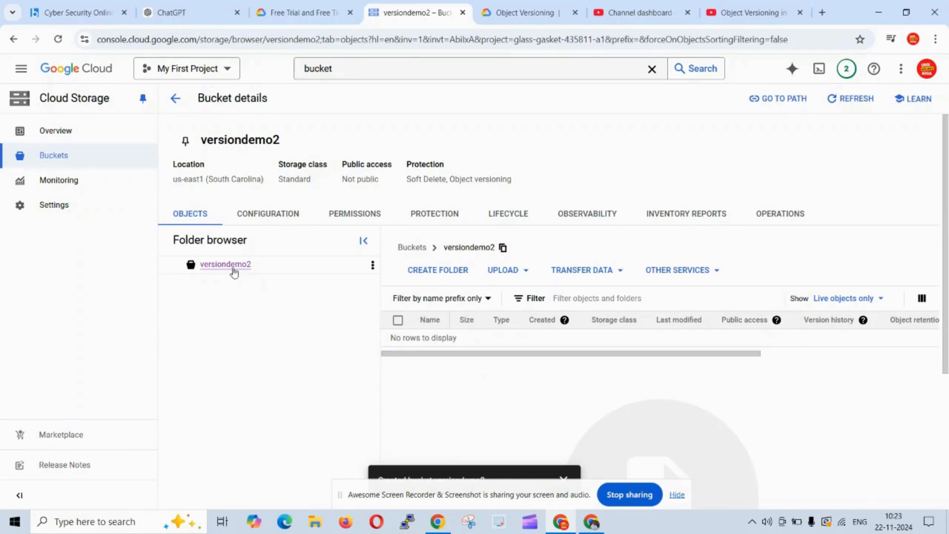
# Browse the bucket list and storage overview, and reopen the versiondemo2 bucket.
pyautogui.click(56, 155)
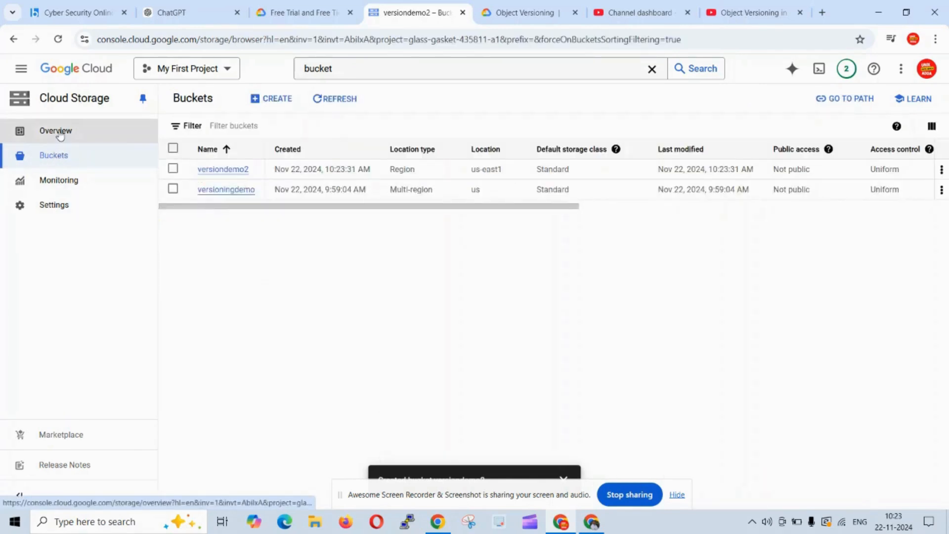
pyautogui.click(60, 135)
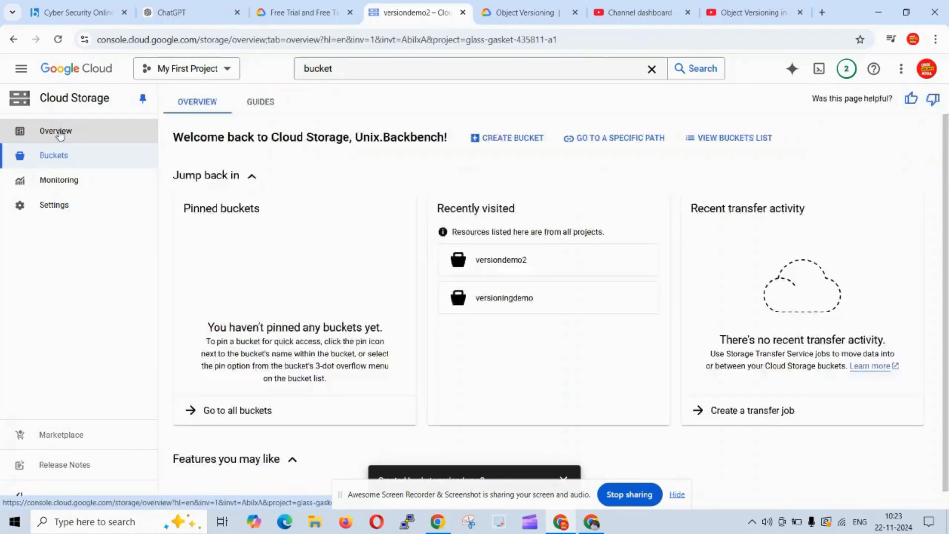
pyautogui.click(54, 156)
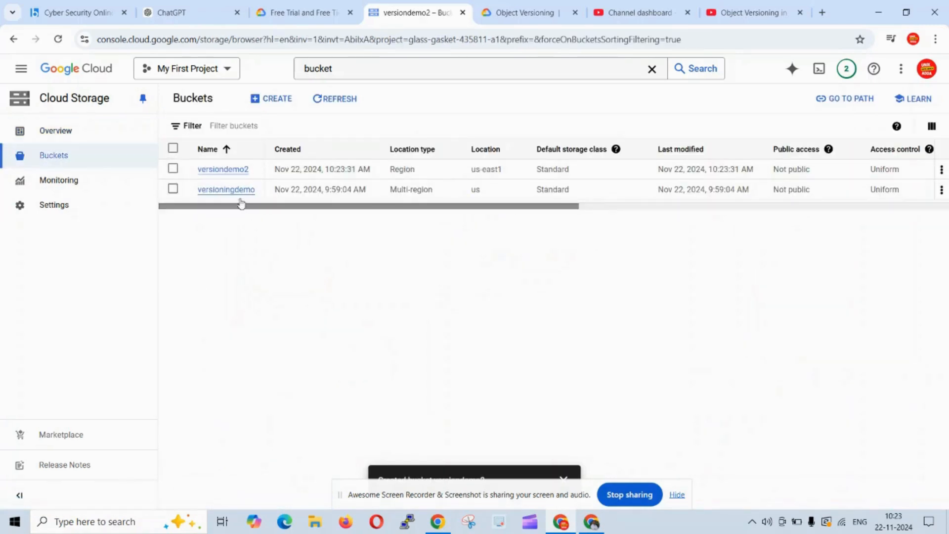
pyautogui.click(230, 170)
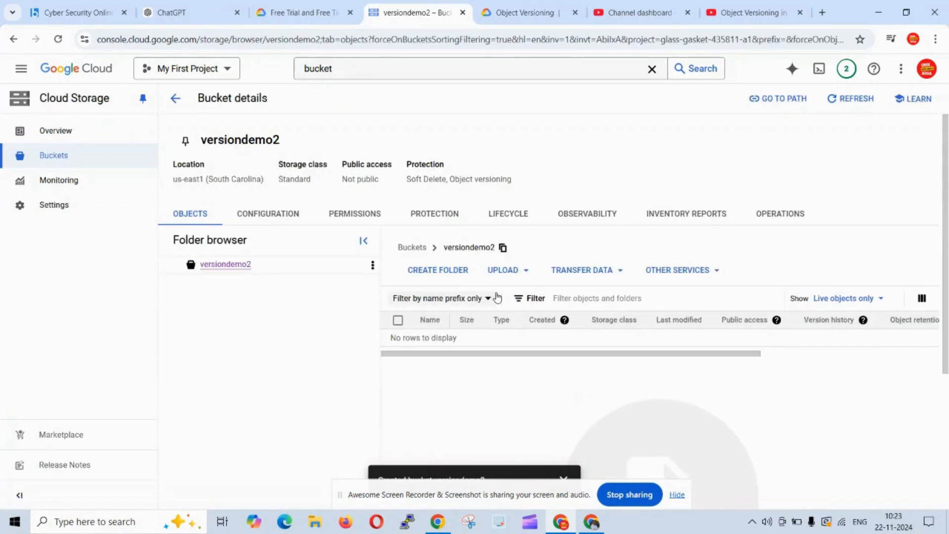
# On the desktop, create a new text document named version2demo and open it.
pyautogui.press('super+d')
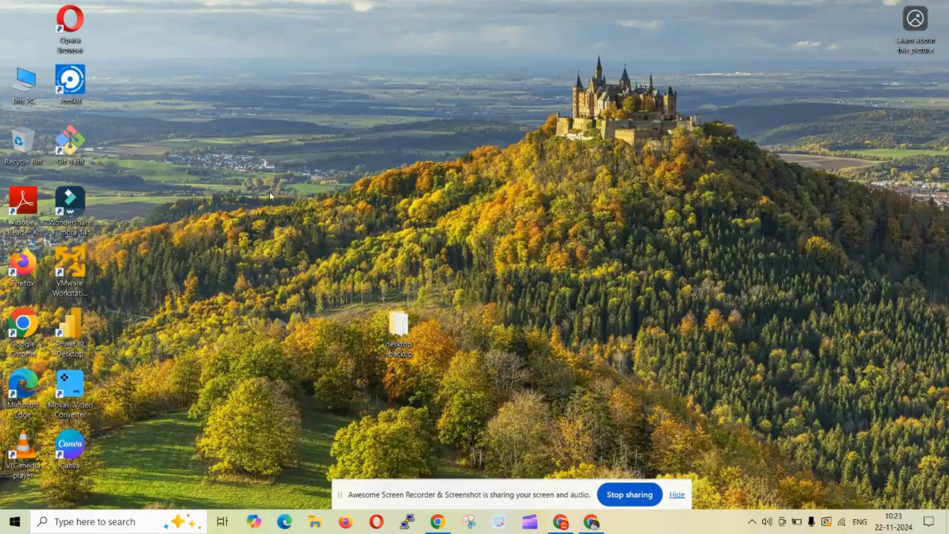
pyautogui.rightClick(219, 147)
pyautogui.moveTo(267, 277)
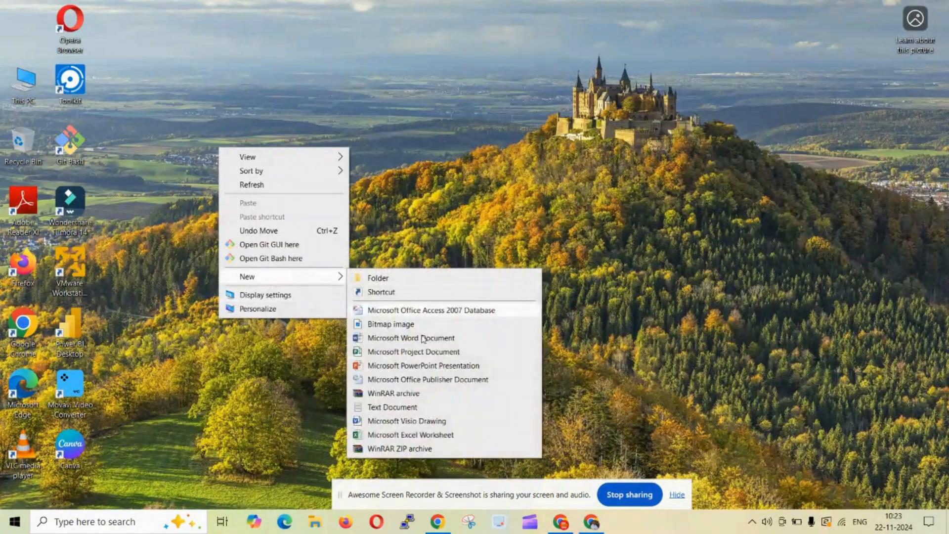
pyautogui.click(392, 407)
pyautogui.write('version2dem')
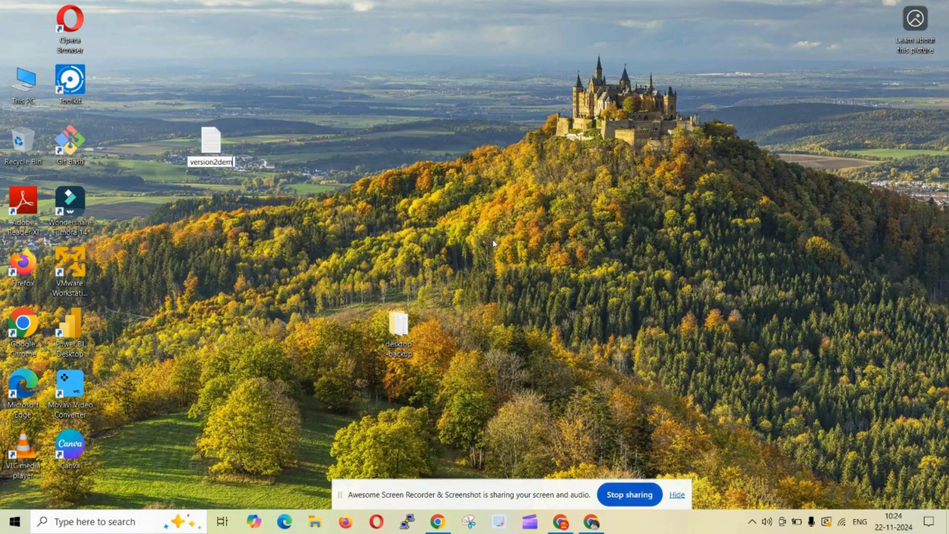
pyautogui.write('o')
pyautogui.press('Return')
pyautogui.press('Return')
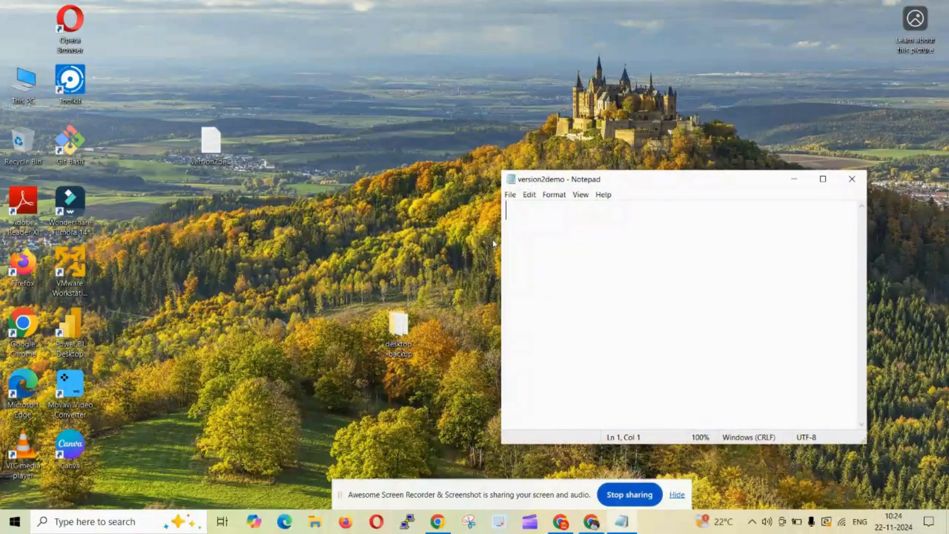
# Write "DAY-1 sampe data" in the text file and save it.
pyautogui.write('DAY-1 sampe data')
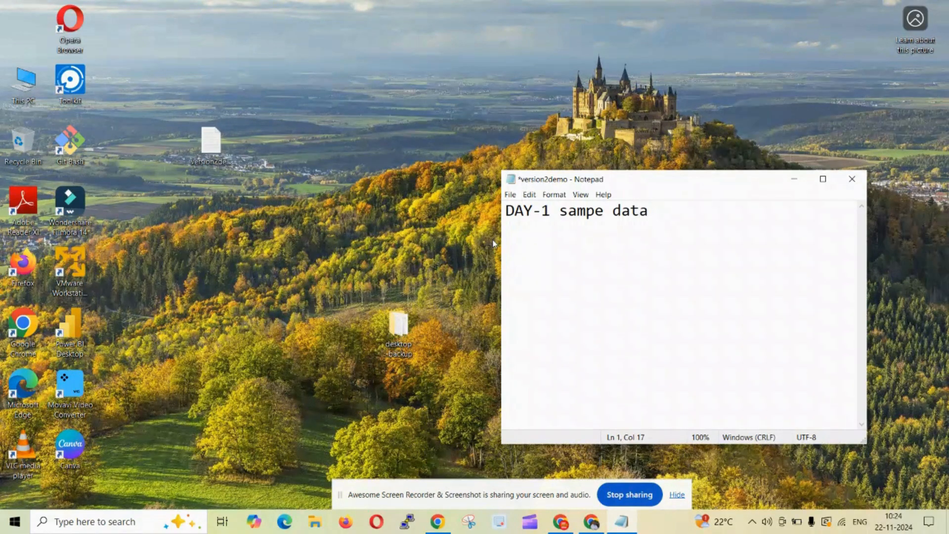
pyautogui.hotkey('ctrl', 's')
# Upload the version2demo text file from the desktop into the versiondemo2 bucket.
pyautogui.hotkey('alt', 'Tab')
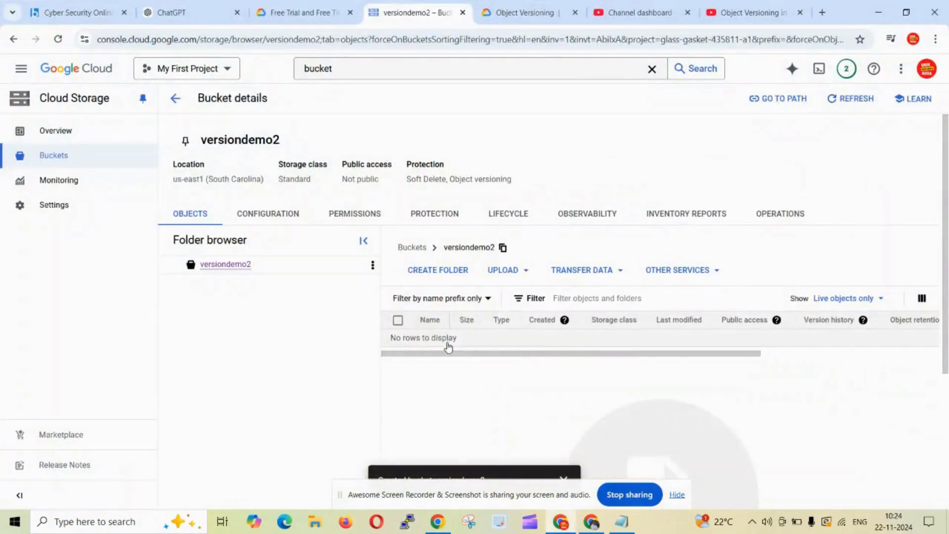
pyautogui.click(523, 271)
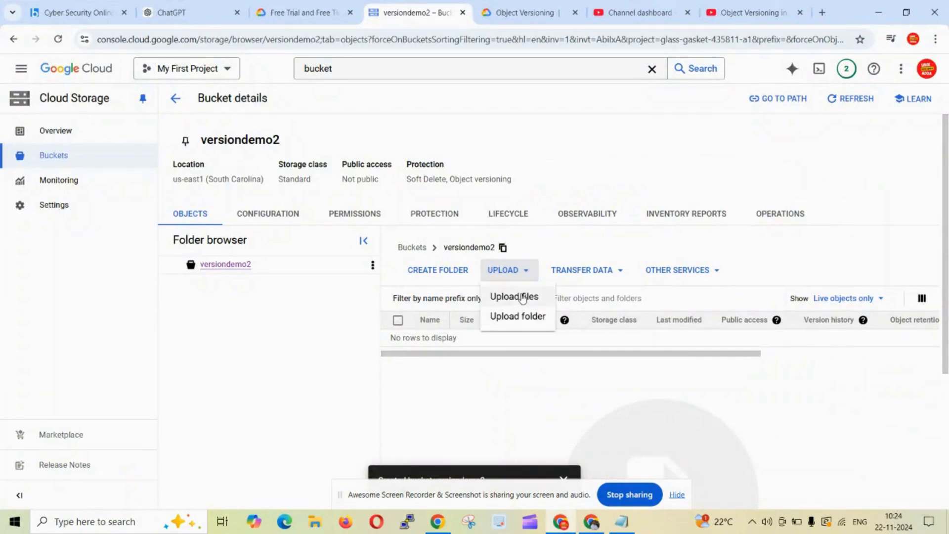
pyautogui.click(522, 296)
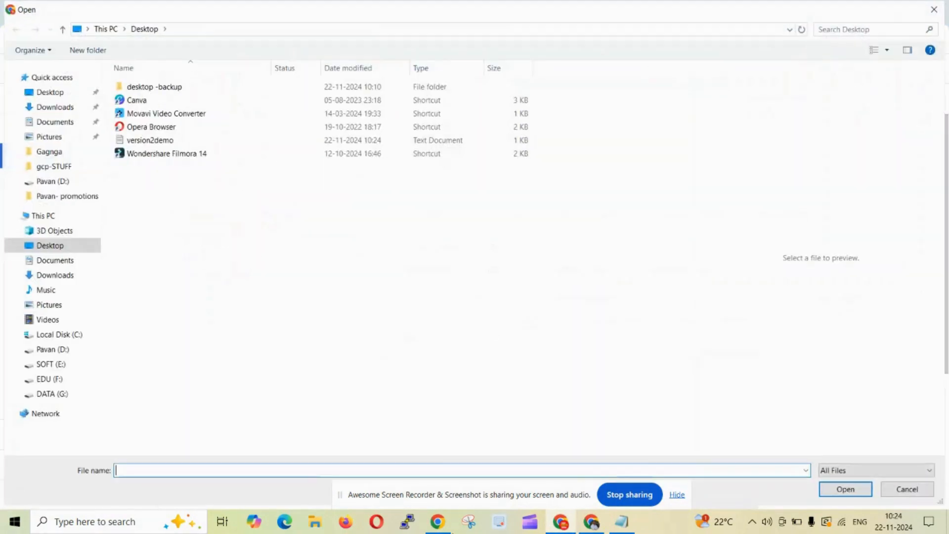
pyautogui.click(157, 140)
pyautogui.click(843, 489)
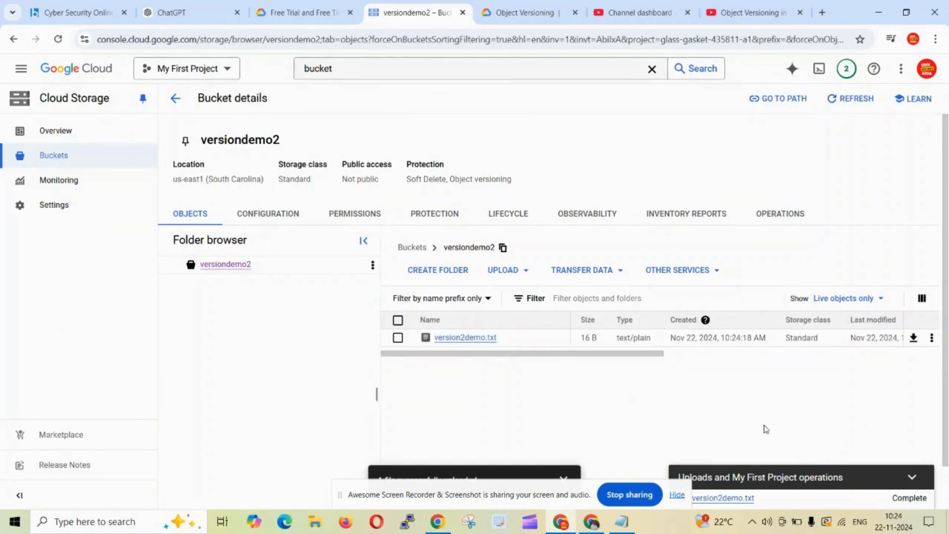
# Inspect the uploaded object's content through its authenticated URL and its version history, then return to the bucket.
pyautogui.moveTo(508, 494); pyautogui.dragTo(787, 475)
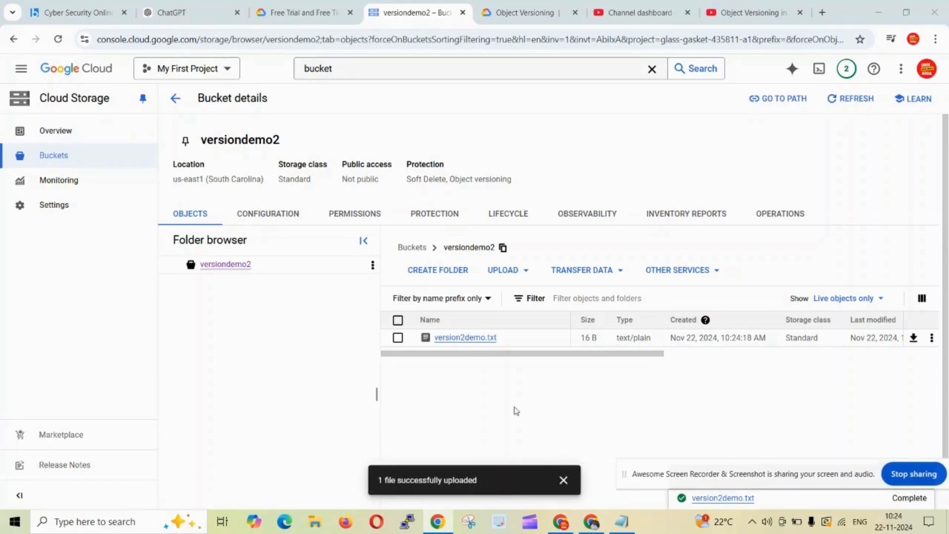
pyautogui.click(475, 338)
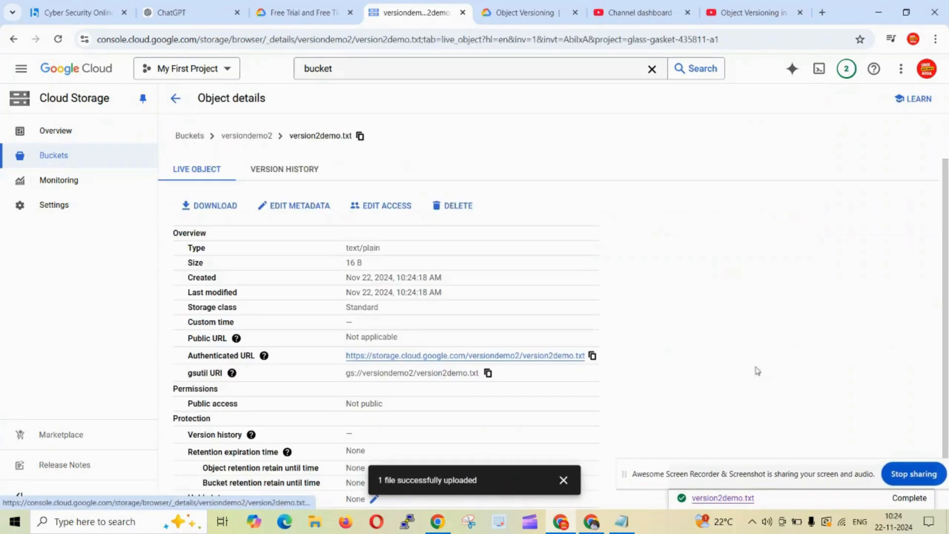
pyautogui.click(451, 357)
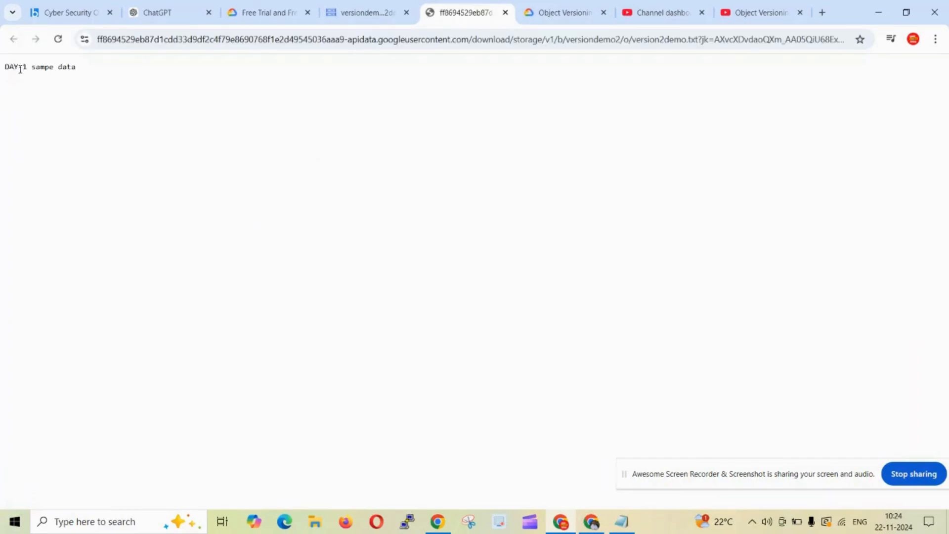
pyautogui.hotkey('alt', 'Tab')
pyautogui.hotkey('alt', 'Tab')
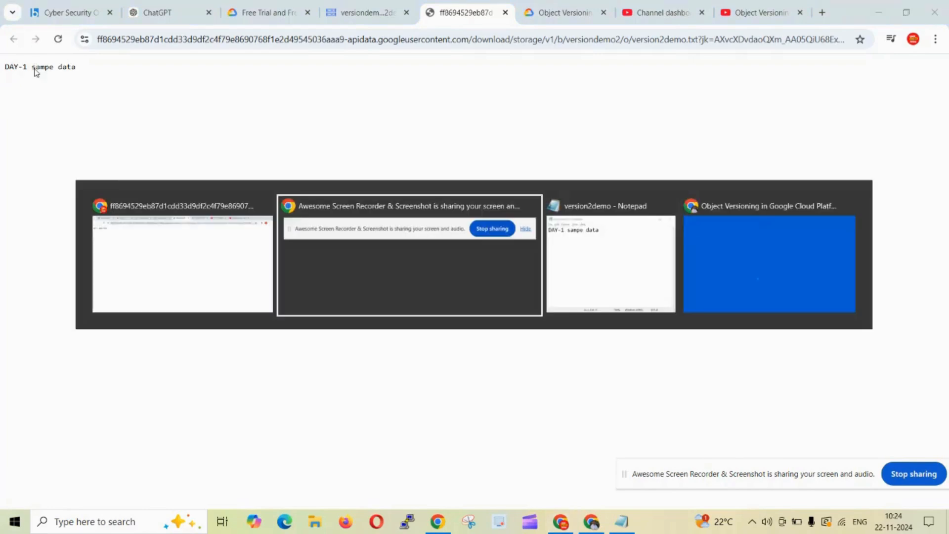
pyautogui.hotkey('alt', 'Tab')
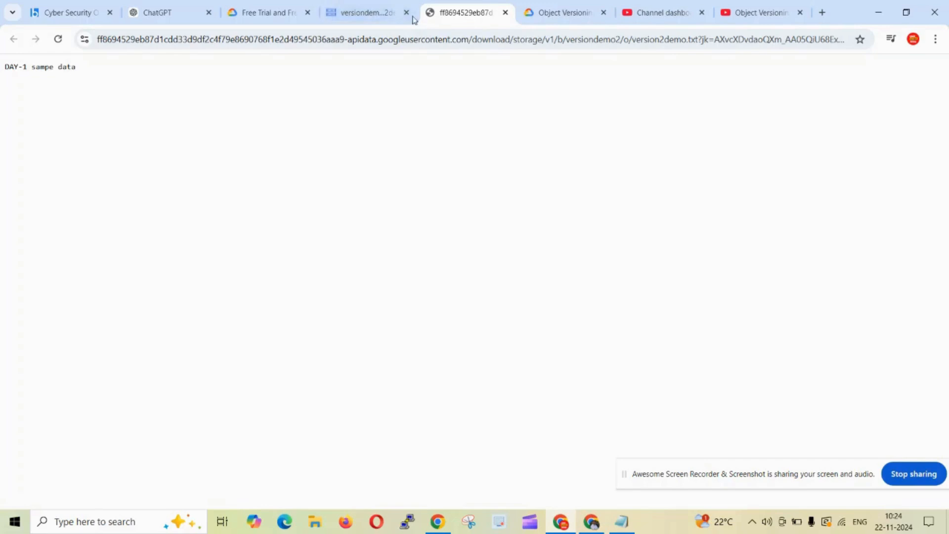
pyautogui.click(505, 12)
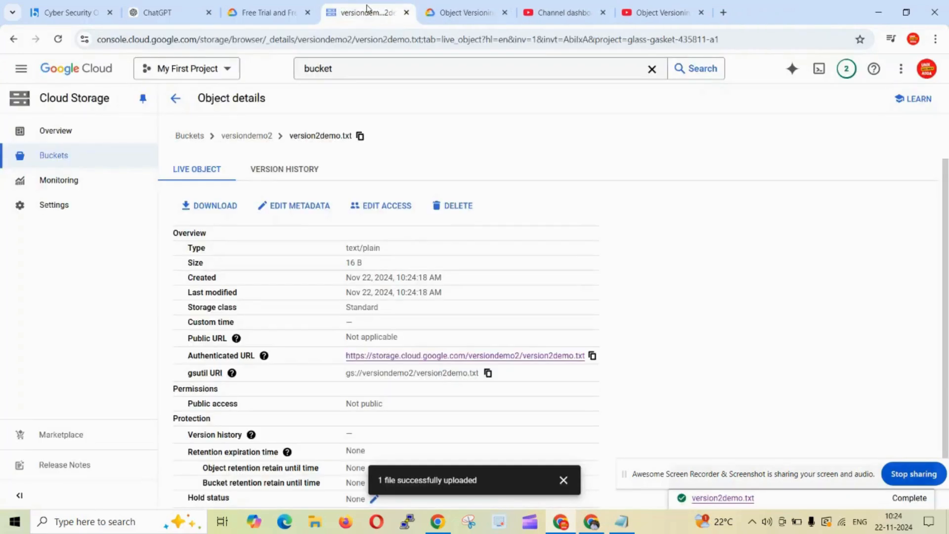
pyautogui.click(292, 170)
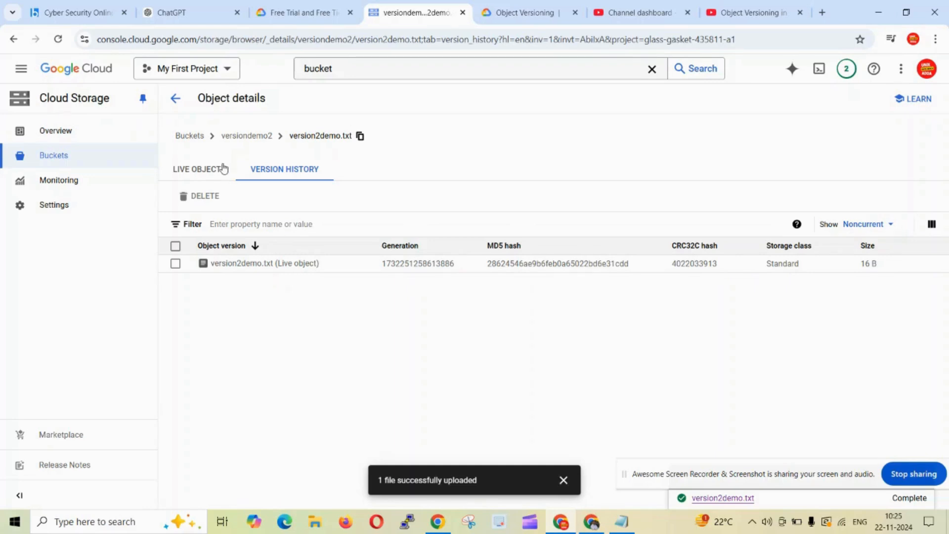
pyautogui.click(242, 138)
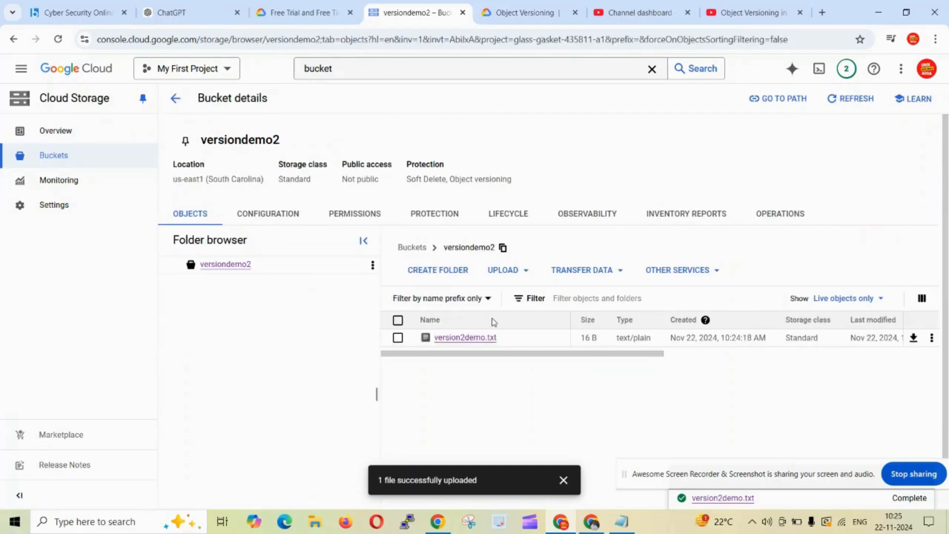
# Add a second line "DAY-2 sampe data" to the text file and save it.
pyautogui.hotkey('alt', 'Tab')
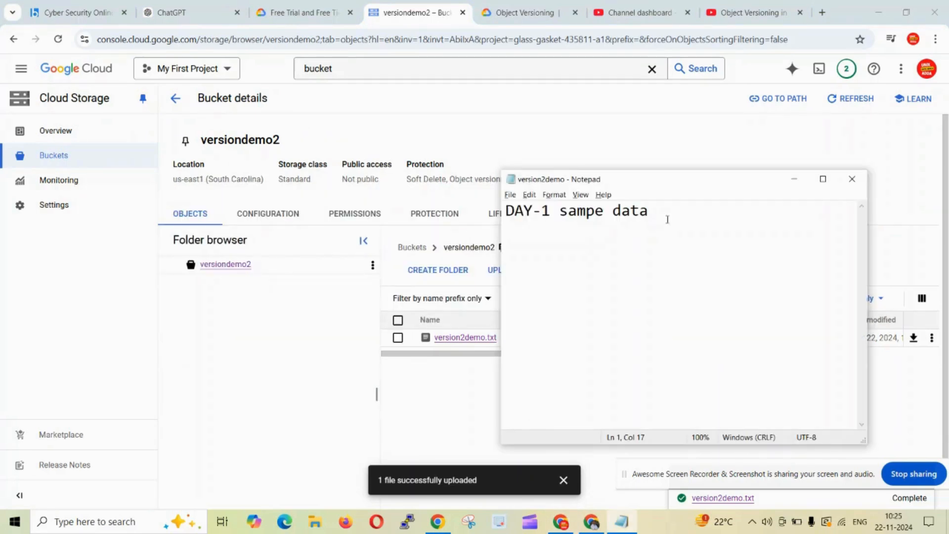
pyautogui.moveTo(663, 221); pyautogui.dragTo(412, 210)
pyautogui.hotkey('ctrl', 'c')
pyautogui.click(658, 218)
pyautogui.press('Return')
pyautogui.hotkey('ctrl', 'v')
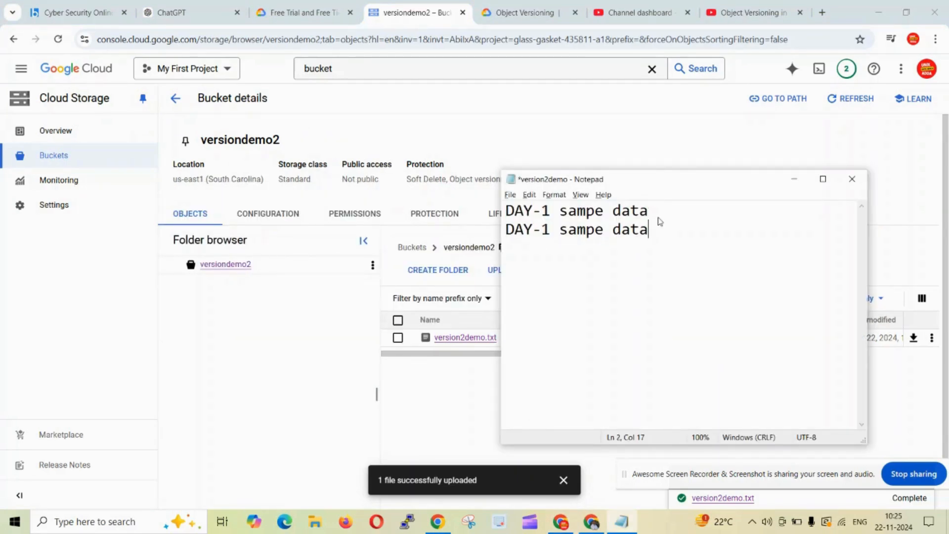
pyautogui.click(547, 229)
pyautogui.press('BackSpace')
pyautogui.write('2')
pyautogui.hotkey('ctrl', 's')
# Upload the modified version2demo file to the versiondemo2 bucket again.
pyautogui.hotkey('alt', 'Tab')
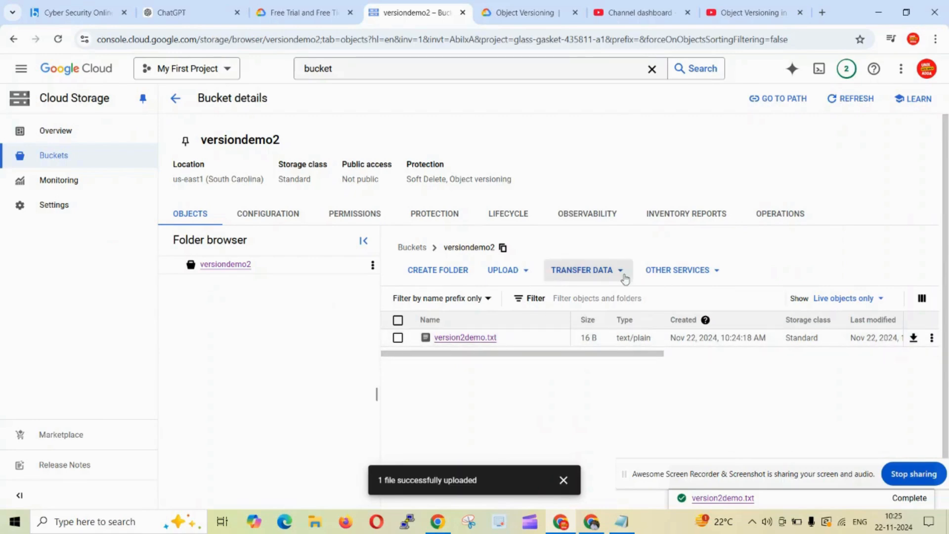
pyautogui.click(525, 270)
pyautogui.click(524, 298)
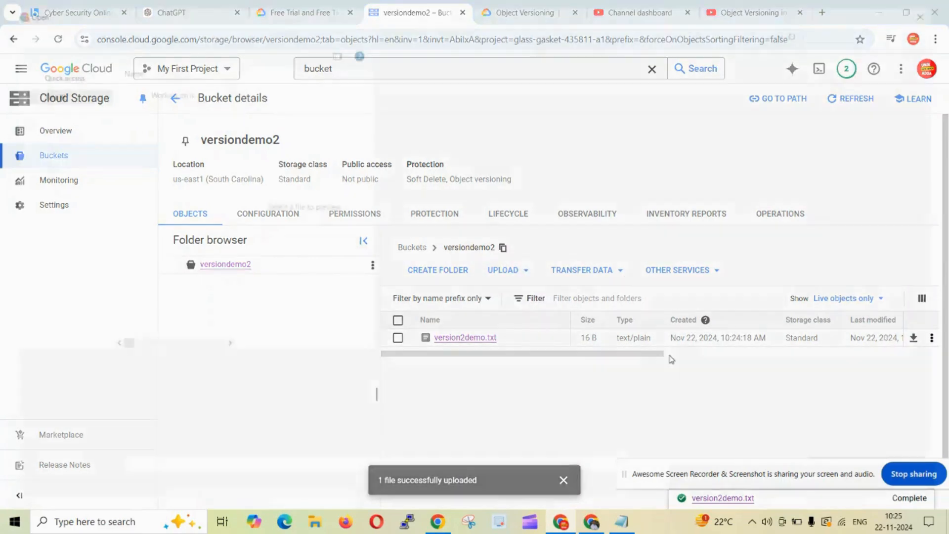
pyautogui.click(171, 141)
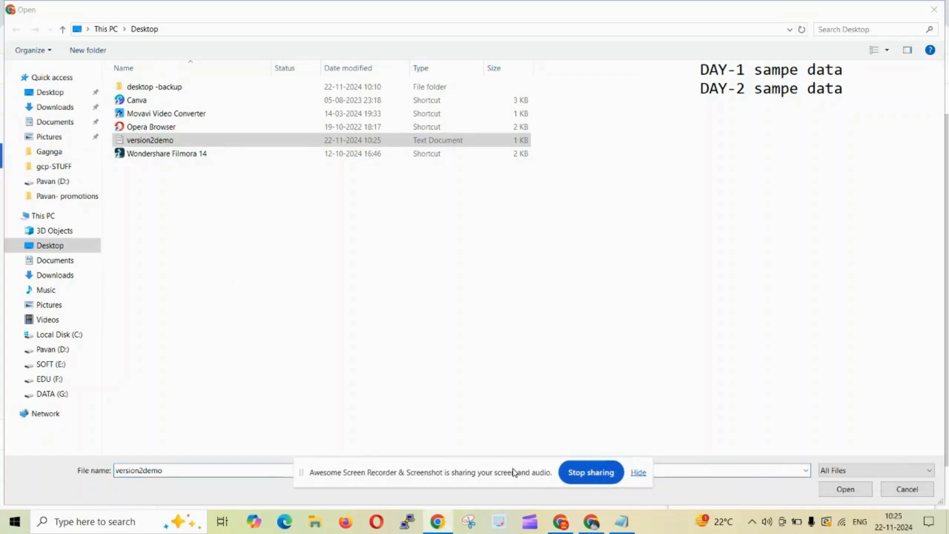
pyautogui.click(843, 488)
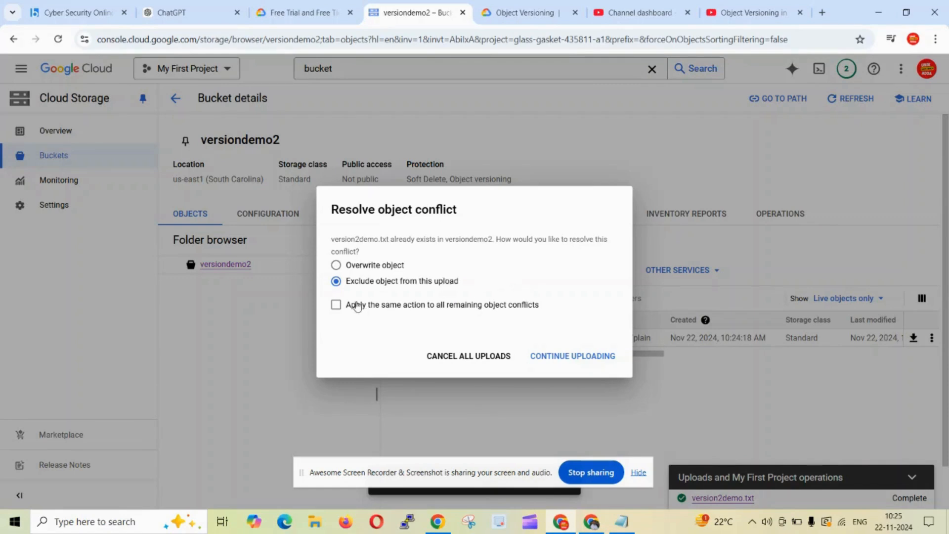
# Resolve the upload conflict by choosing to overwrite the existing object, applying it to all conflicts, and continue uploading.
pyautogui.click(363, 268)
pyautogui.click(385, 285)
pyautogui.click(381, 268)
pyautogui.click(337, 306)
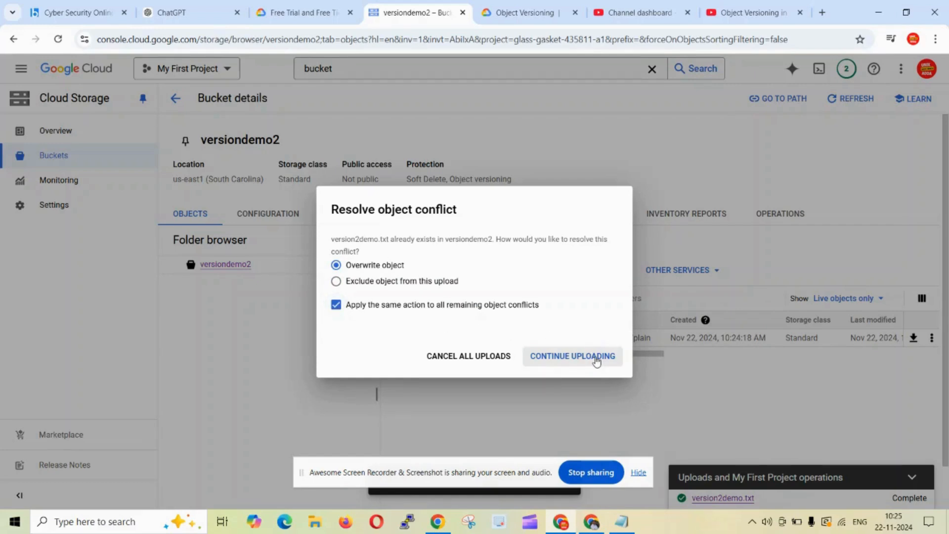
pyautogui.click(596, 359)
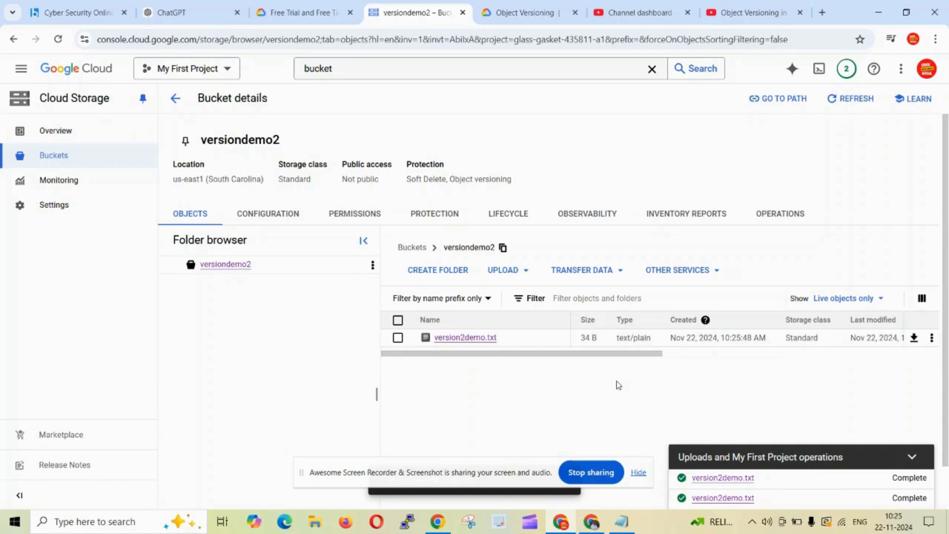
# Open the overwritten object's authenticated URL and compare its content with the local version2demo text file.
pyautogui.moveTo(509, 473); pyautogui.dragTo(203, 470)
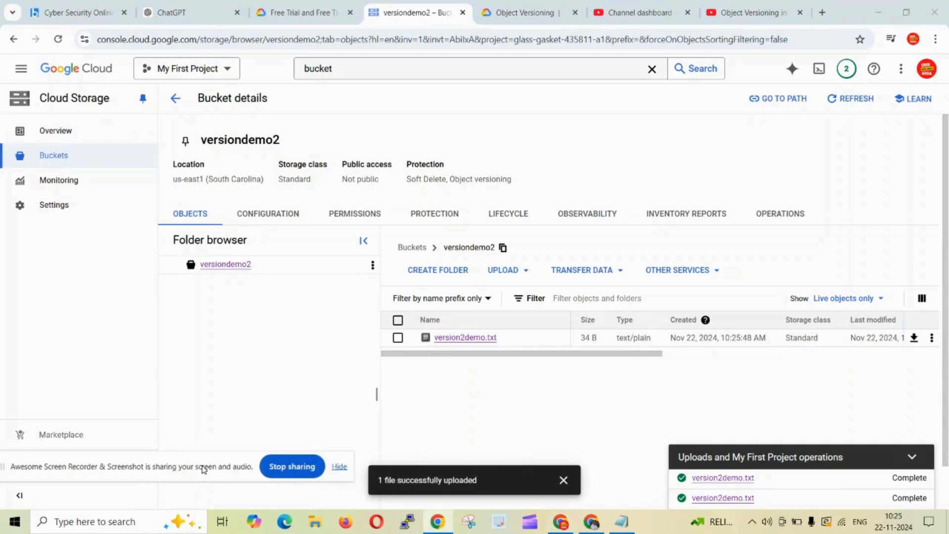
pyautogui.click(563, 480)
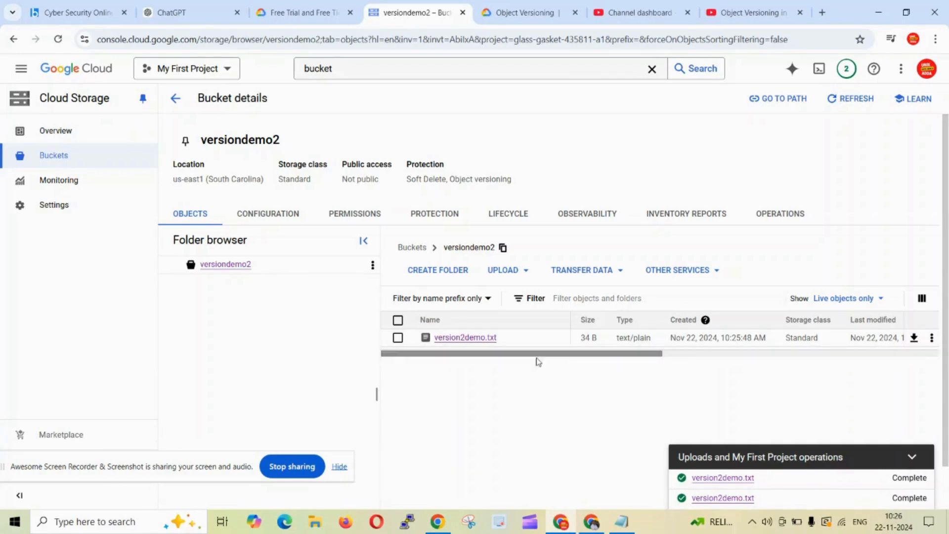
pyautogui.click(465, 340)
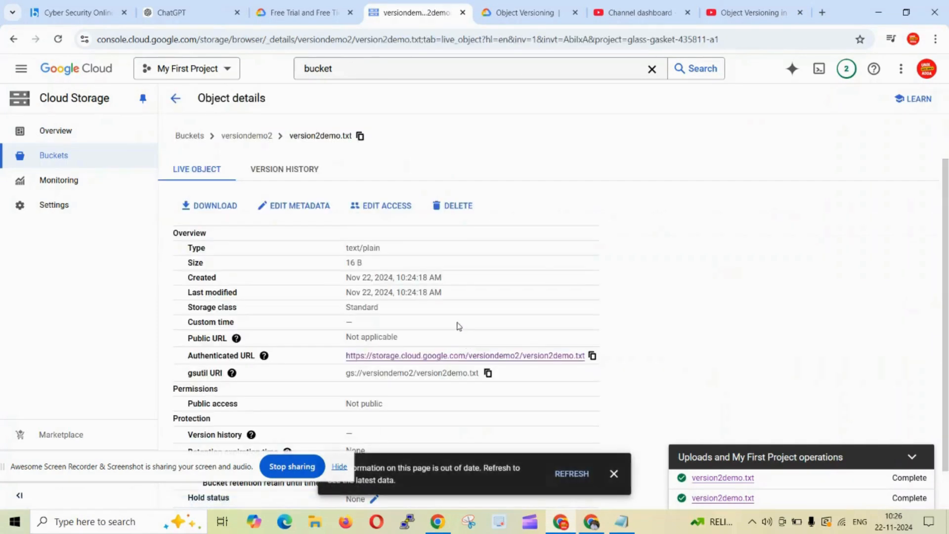
pyautogui.click(450, 356)
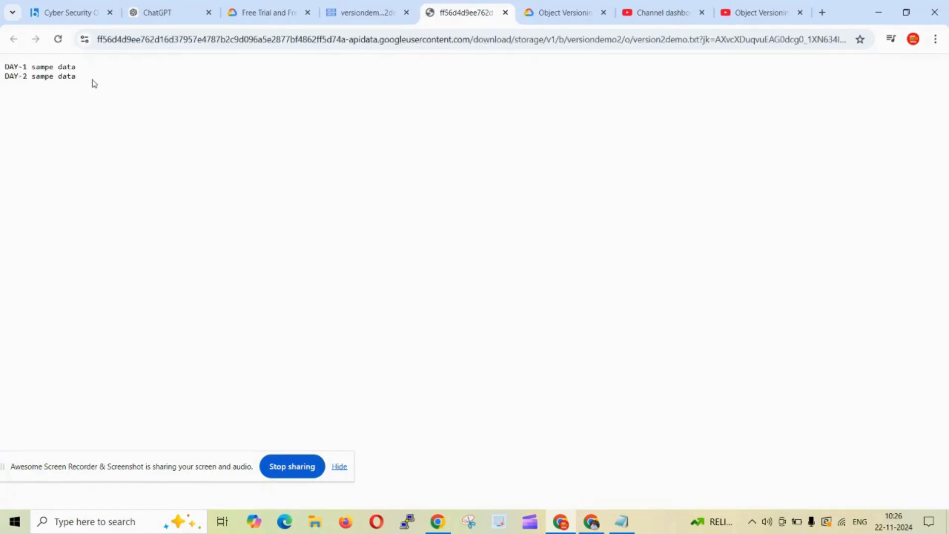
pyautogui.moveTo(91, 82); pyautogui.dragTo(2, 65)
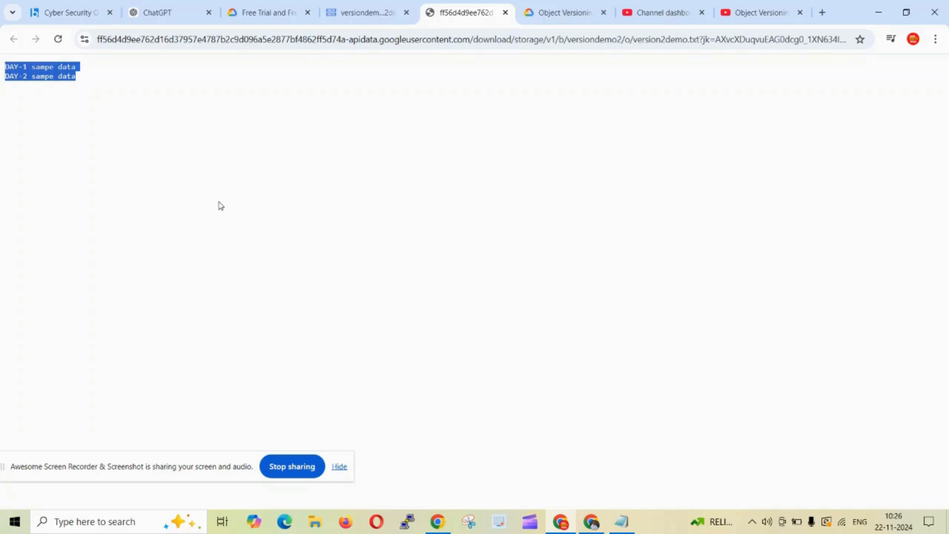
pyautogui.hotkey('alt', 'Tab')
pyautogui.hotkey('alt', 'Tab')
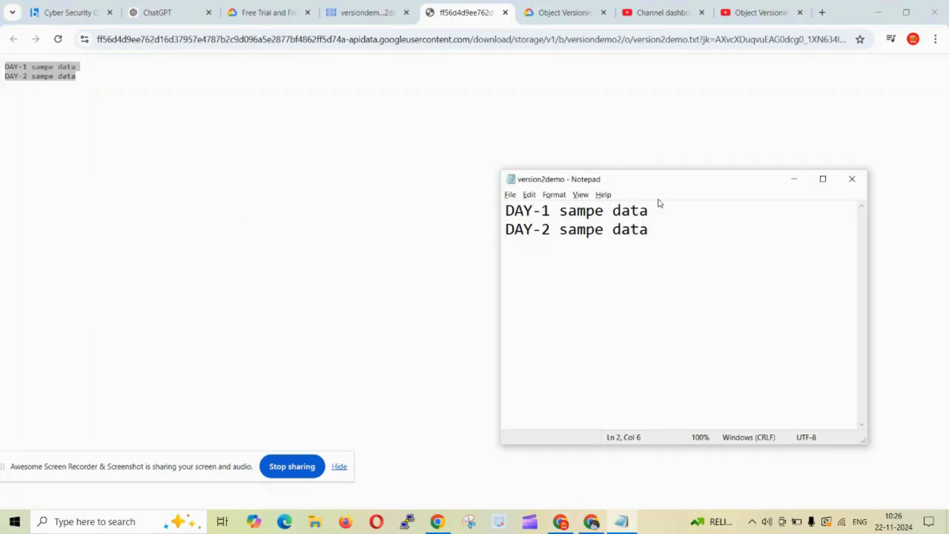
pyautogui.moveTo(661, 216); pyautogui.dragTo(506, 208)
pyautogui.click(602, 273)
pyautogui.moveTo(660, 237); pyautogui.dragTo(504, 211)
pyautogui.click(181, 141)
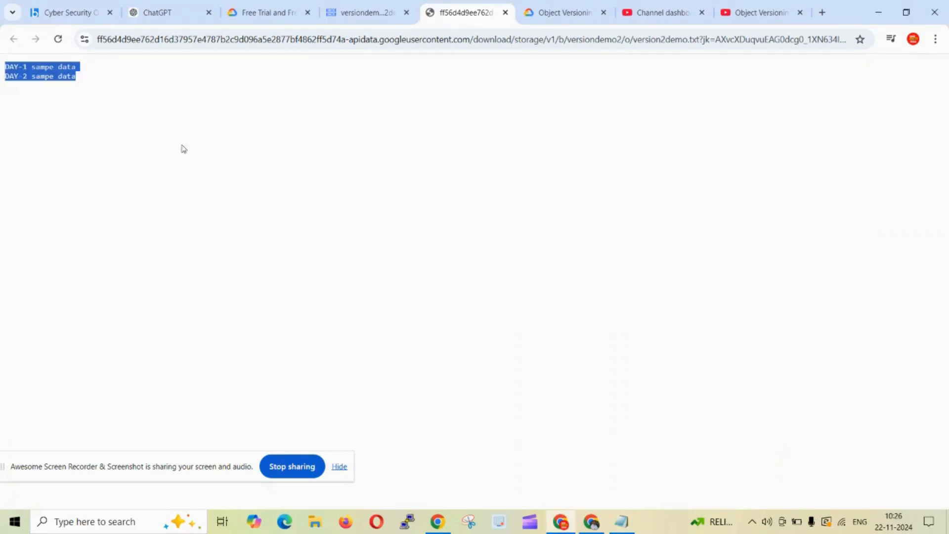
# Open the object's version history and view the content of the older noncurrent version.
pyautogui.click(370, 8)
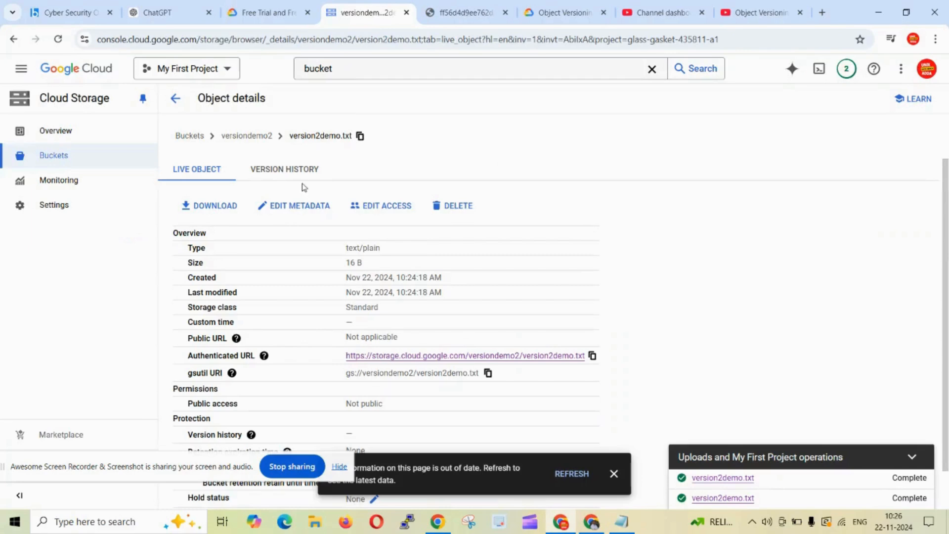
pyautogui.click(288, 169)
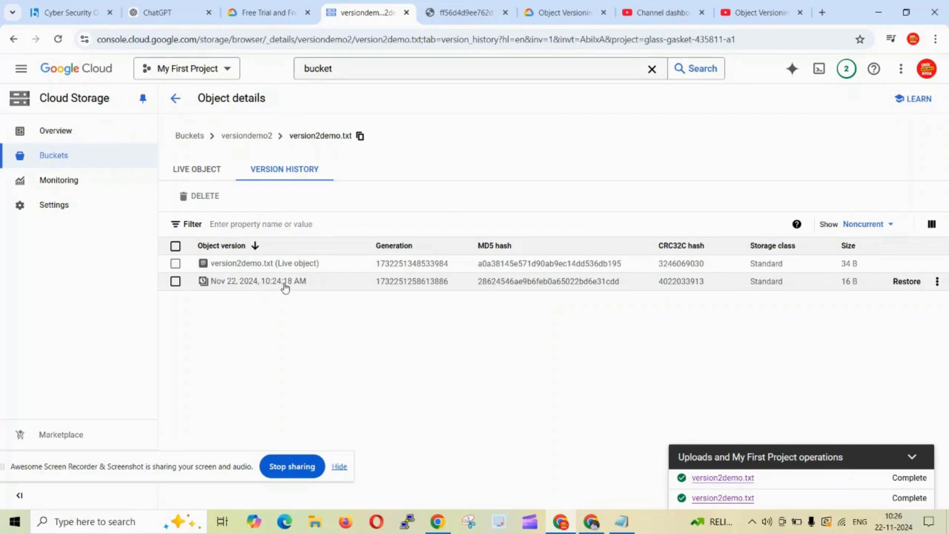
pyautogui.click(937, 281)
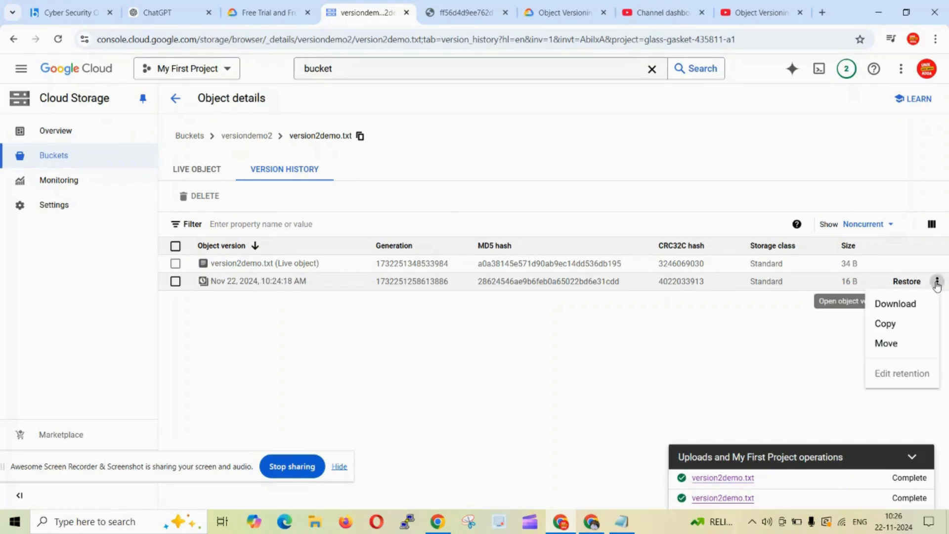
pyautogui.click(901, 309)
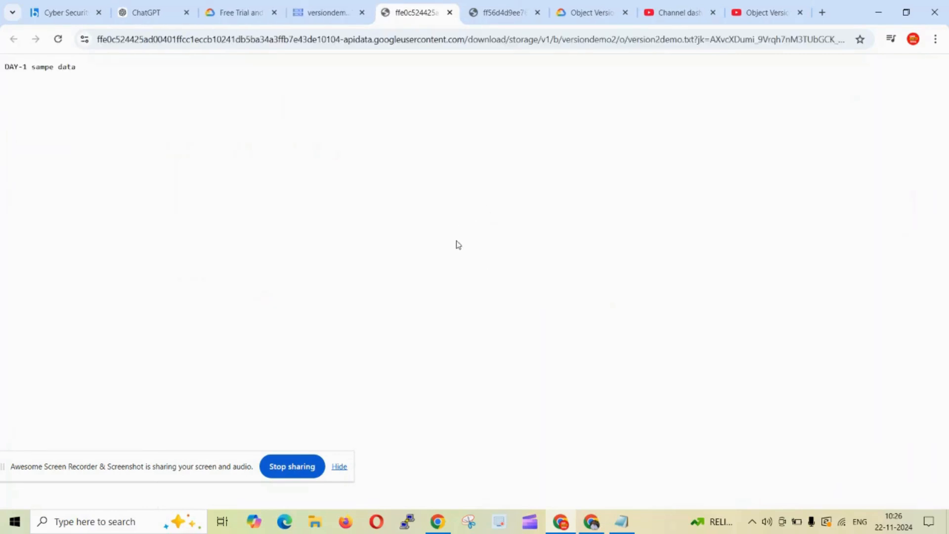
pyautogui.moveTo(101, 74); pyautogui.dragTo(2, 65)
pyautogui.click(325, 12)
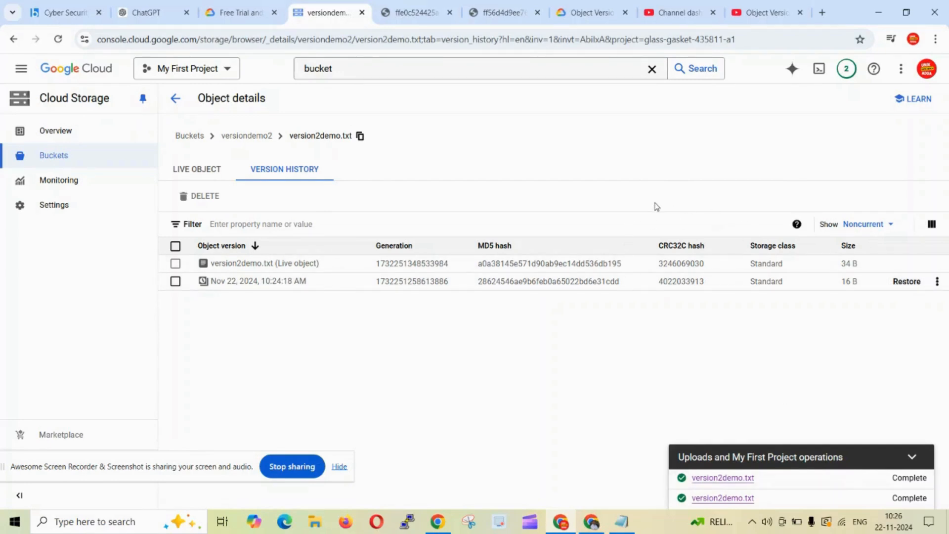
# Close the content tabs, return to the versiondemo2 bucket and delete the version2demo.txt object.
pyautogui.click(433, 15)
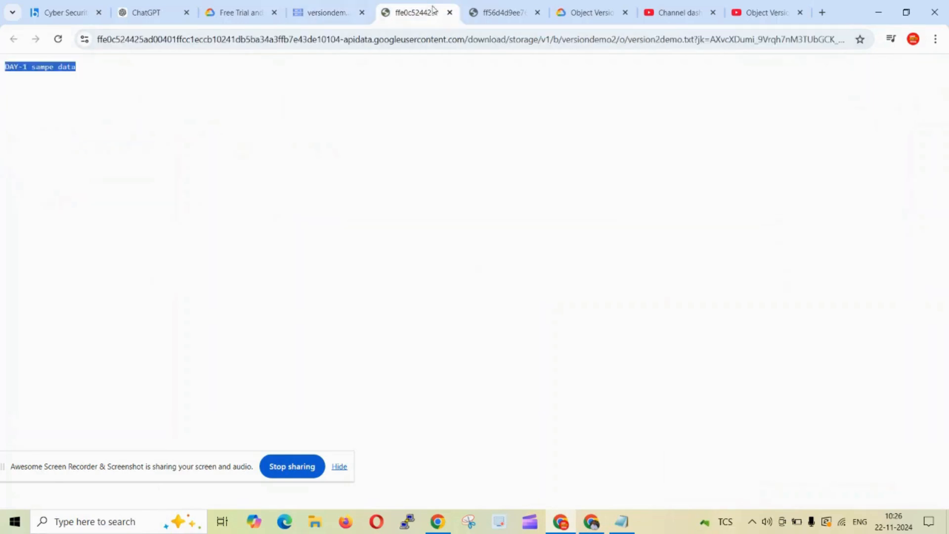
pyautogui.click(449, 12)
pyautogui.click(449, 13)
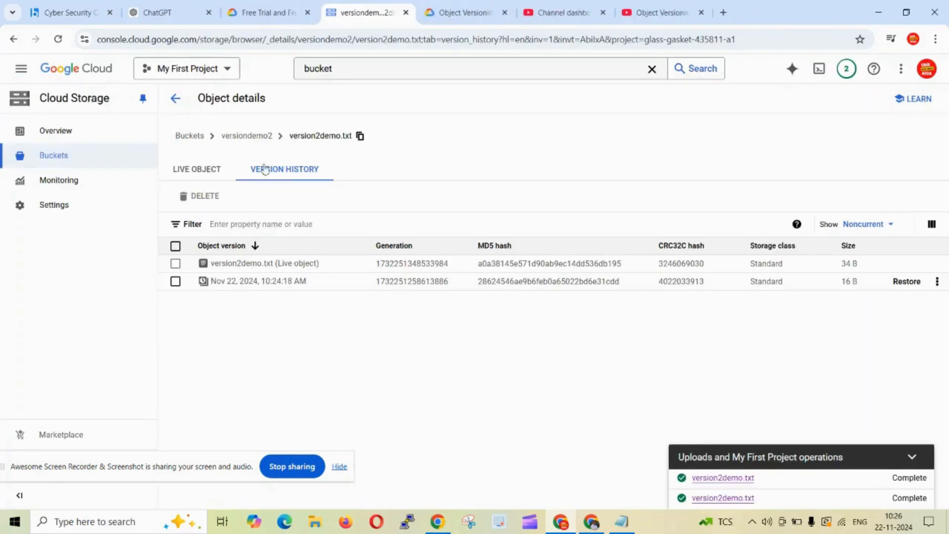
pyautogui.click(197, 169)
pyautogui.click(239, 140)
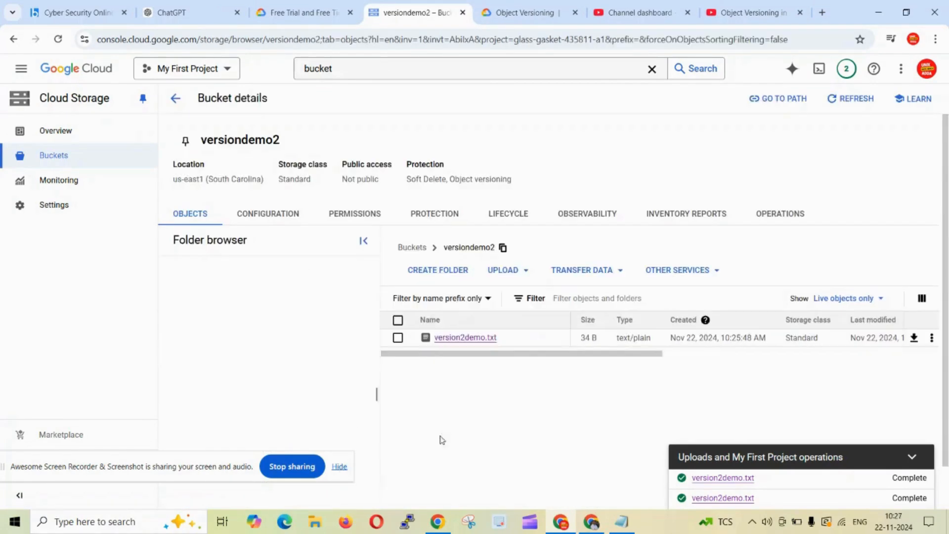
pyautogui.click(398, 321)
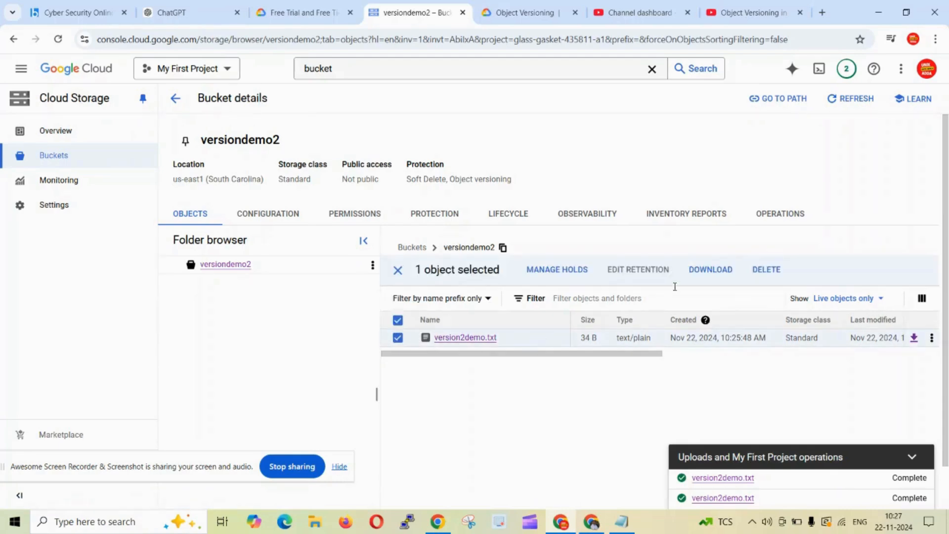
pyautogui.click(765, 271)
pyautogui.click(626, 334)
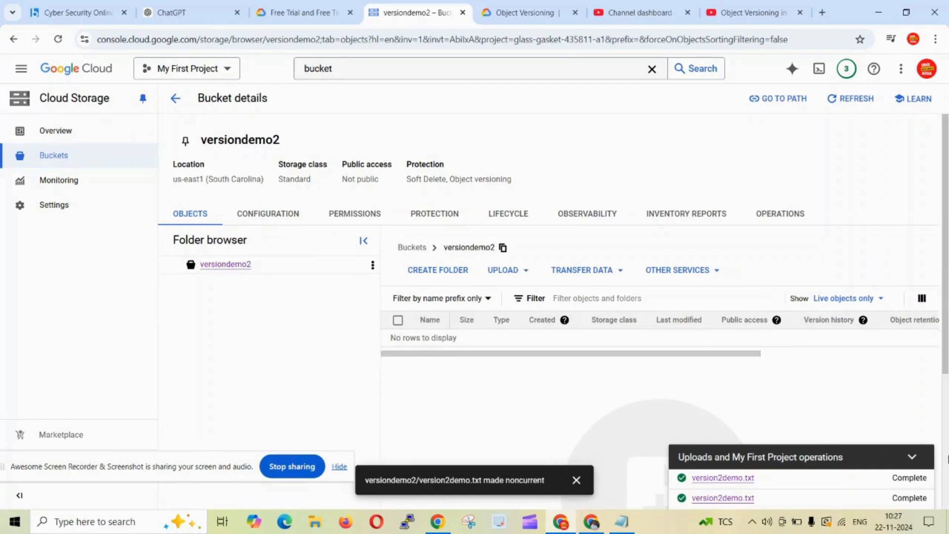
pyautogui.click(913, 457)
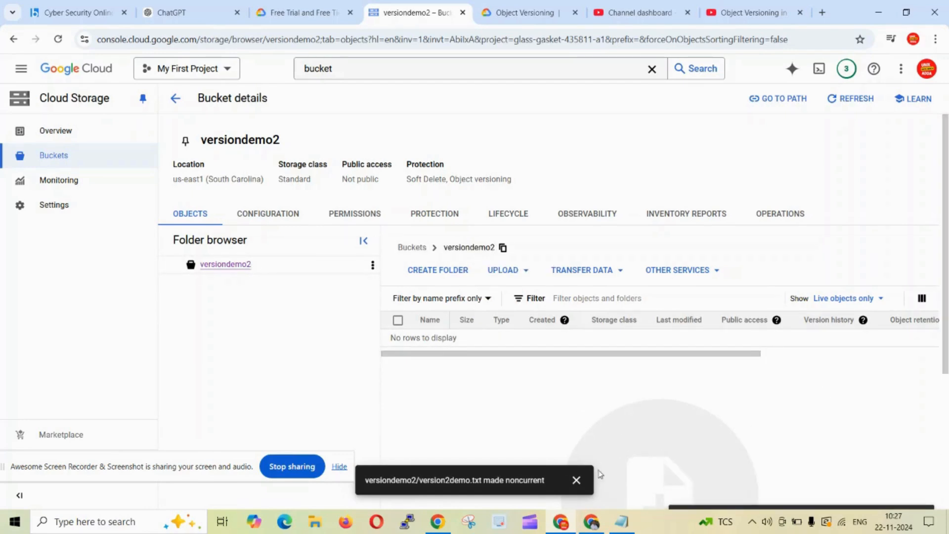
pyautogui.click(576, 480)
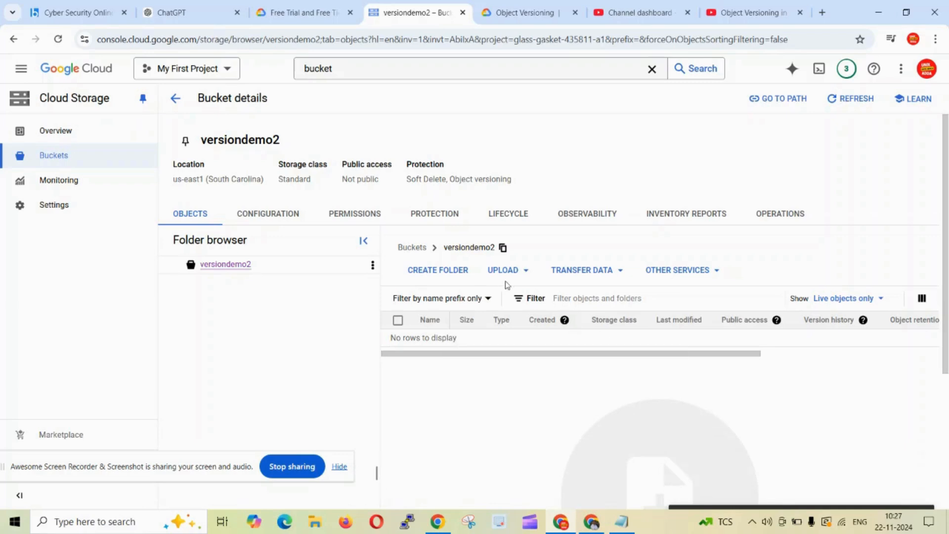
pyautogui.moveTo(614, 353); pyautogui.dragTo(578, 350)
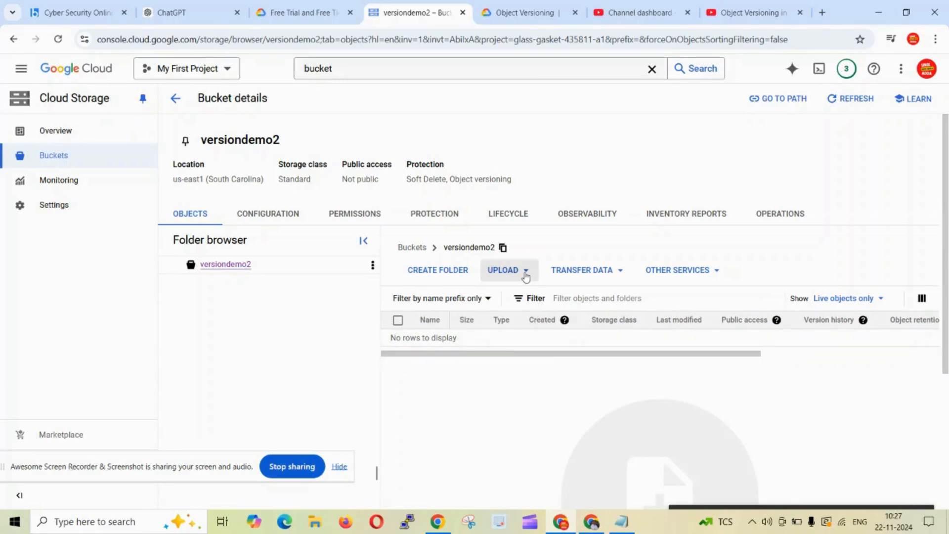
pyautogui.click(525, 278)
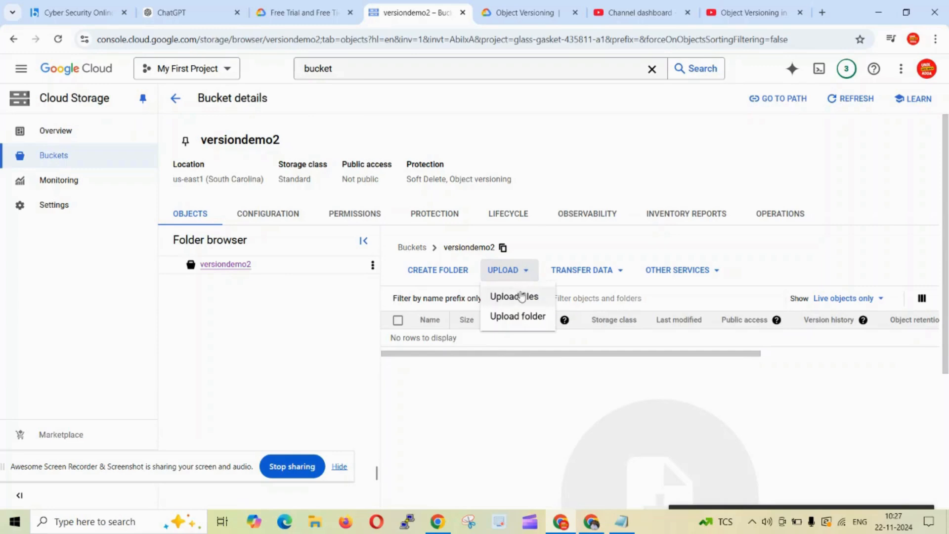
pyautogui.click(521, 295)
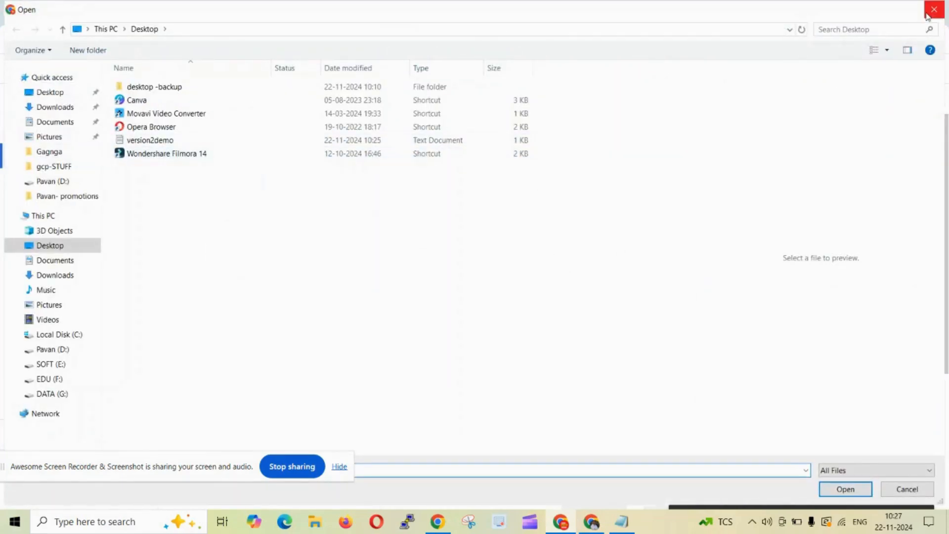
pyautogui.click(932, 9)
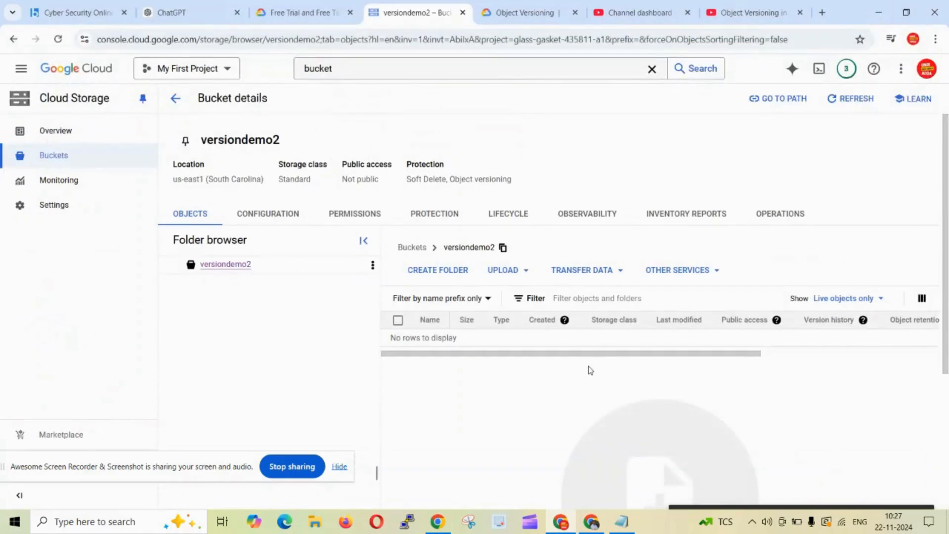
# Examine the bucket's data menus and configuration settings, then return to the objects list.
pyautogui.click(718, 273)
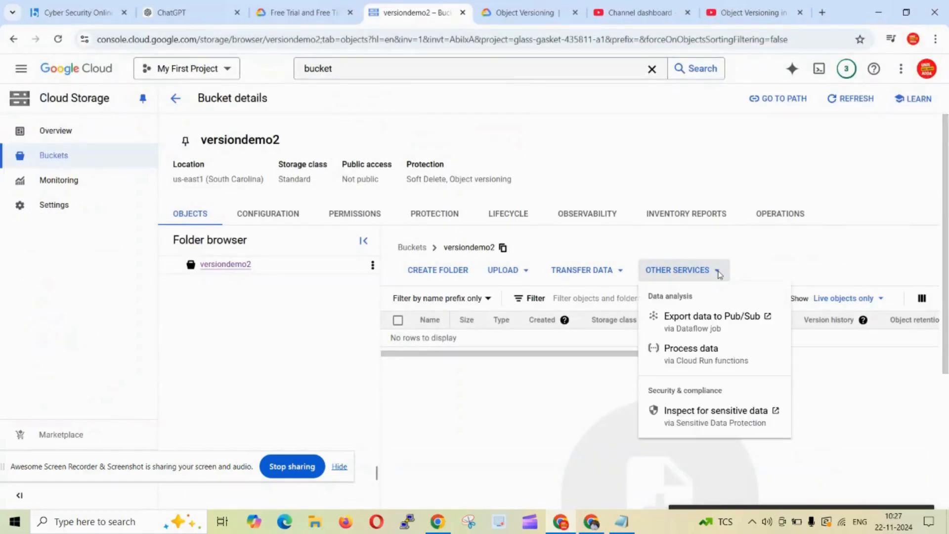
pyautogui.click(588, 400)
pyautogui.click(621, 272)
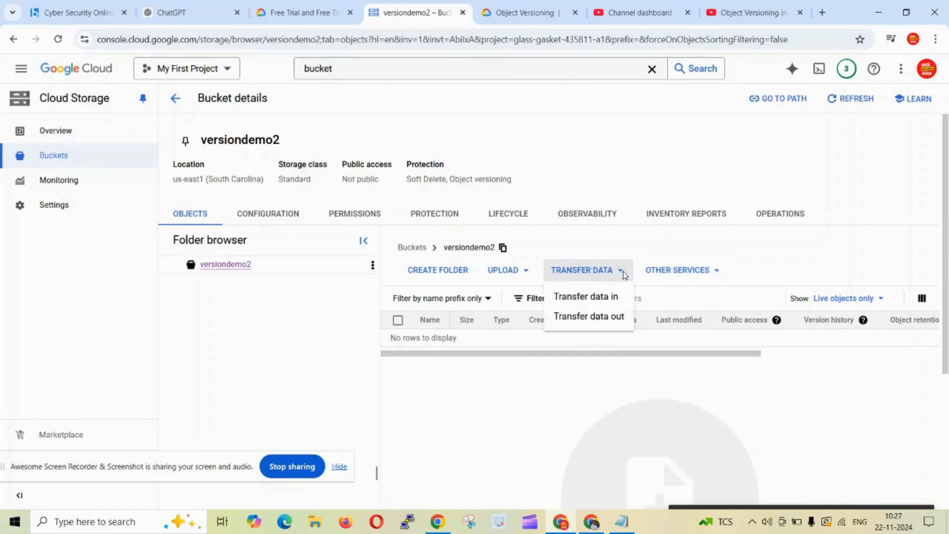
pyautogui.click(586, 388)
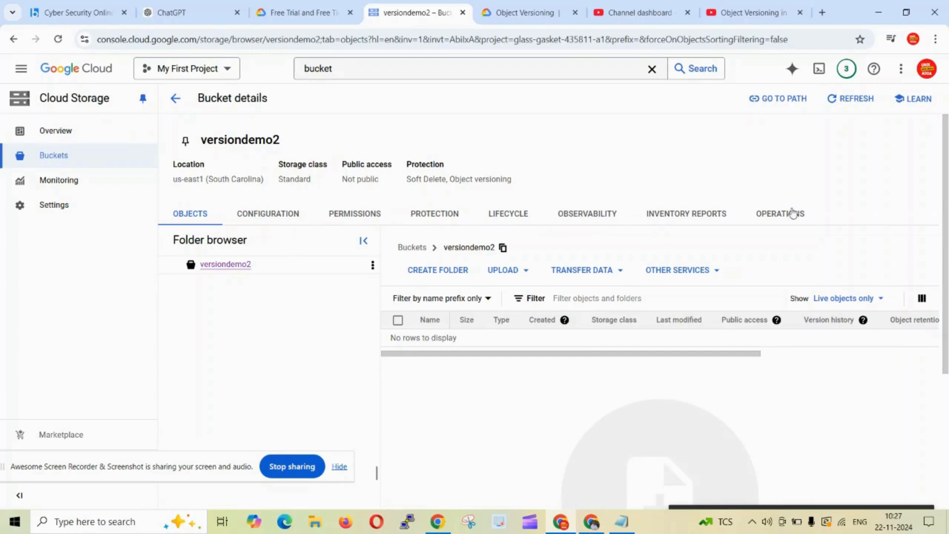
pyautogui.click(290, 217)
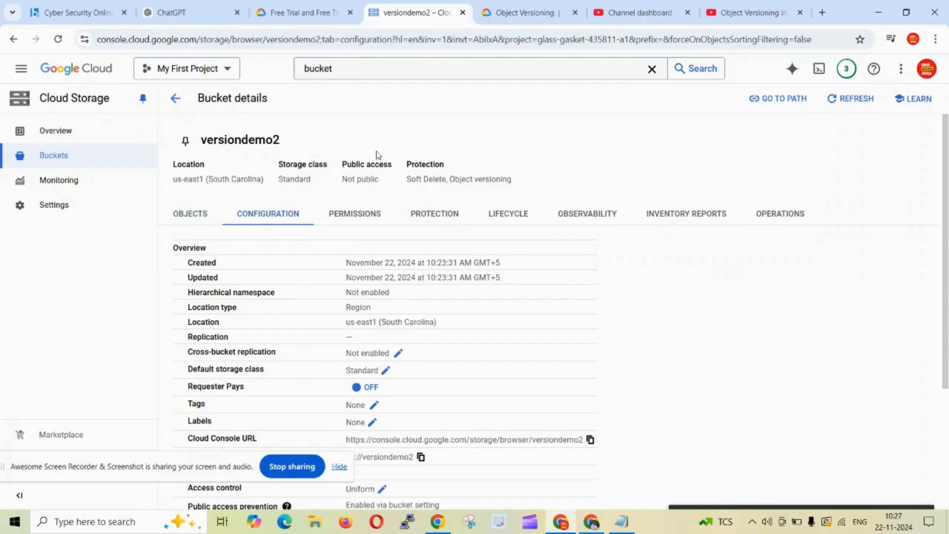
pyautogui.scroll(-3, 324, 200)
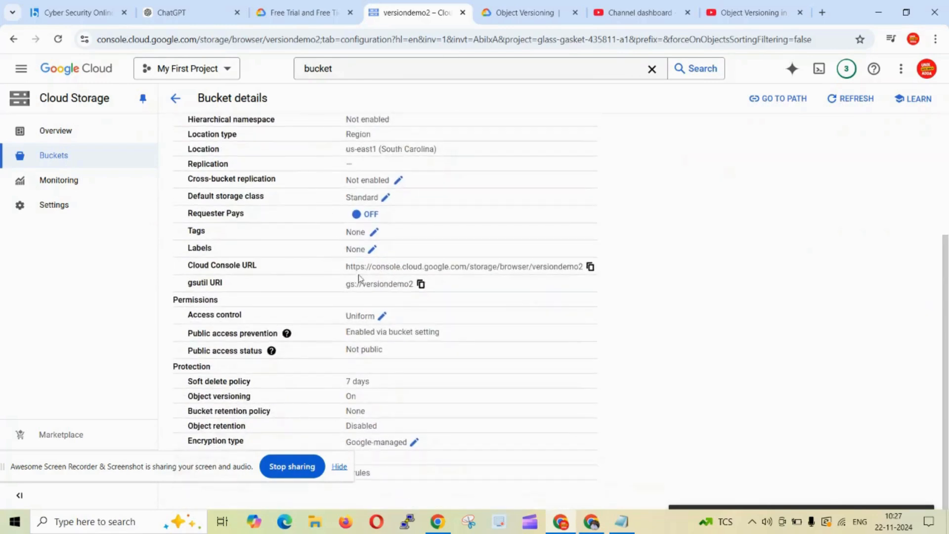
pyautogui.scroll(5, 355, 275)
pyautogui.click(191, 214)
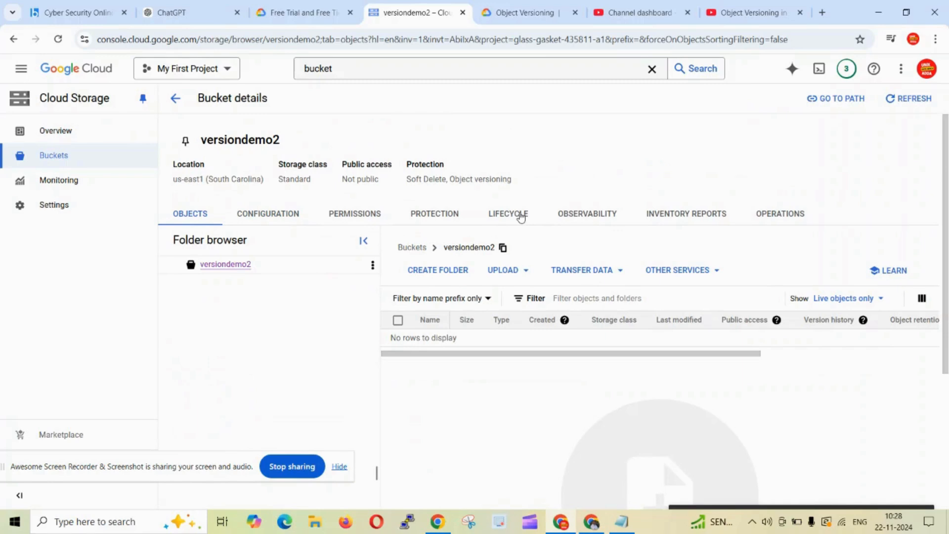
# Show live and noncurrent objects and open the deleted file's noncurrent versions history.
pyautogui.moveTo(720, 354); pyautogui.dragTo(902, 359)
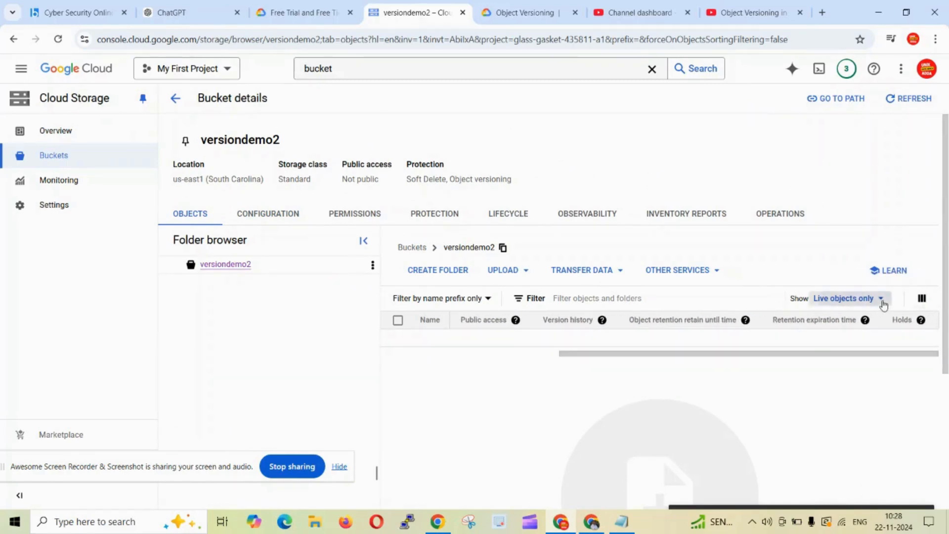
pyautogui.click(881, 299)
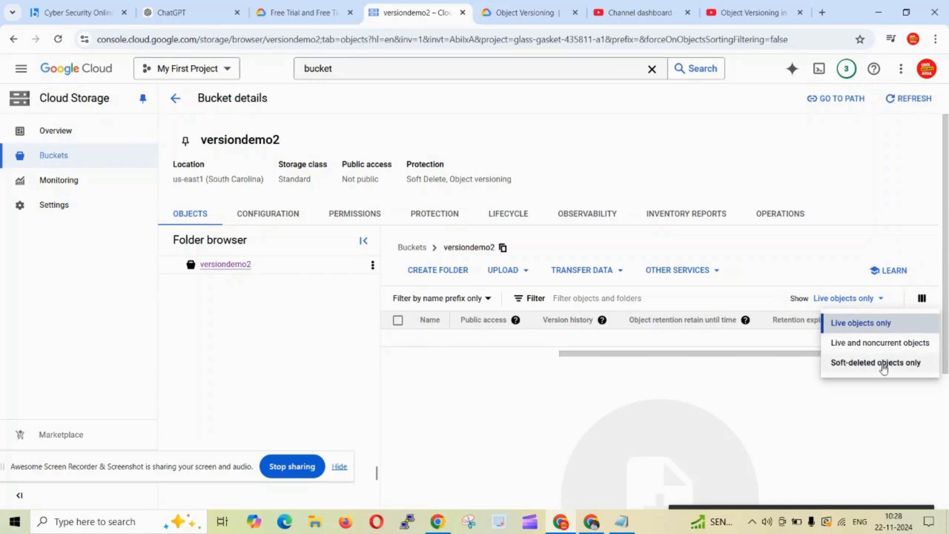
pyautogui.click(882, 343)
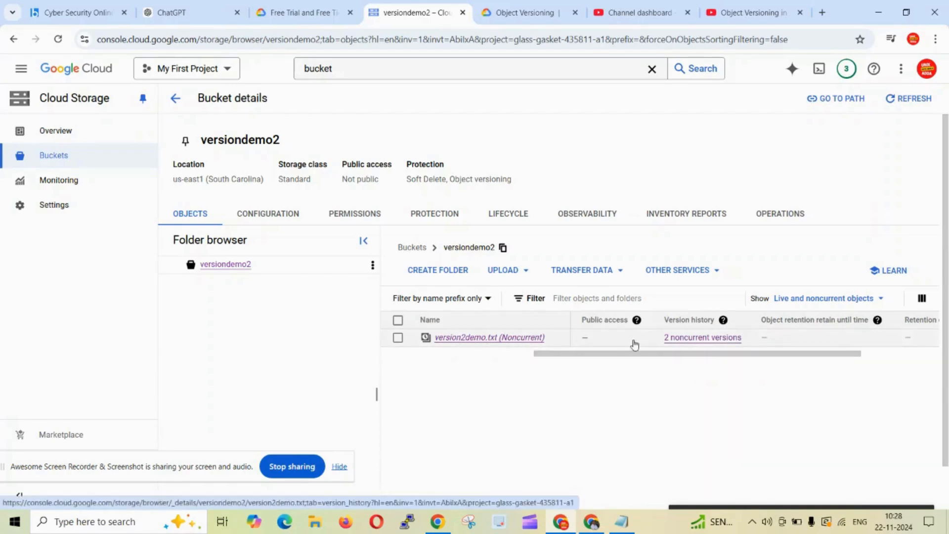
pyautogui.click(693, 341)
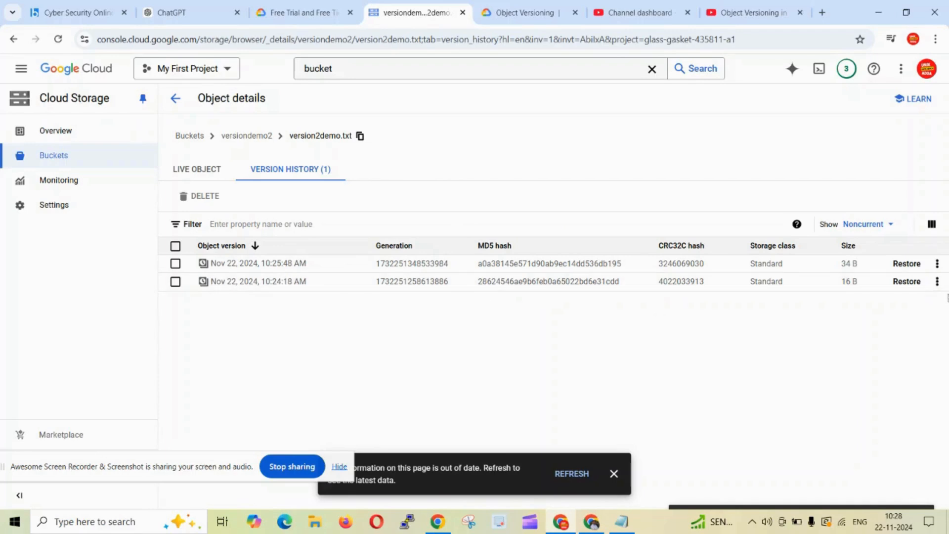
# Try to download the older noncurrent version of the file from its version history.
pyautogui.click(937, 282)
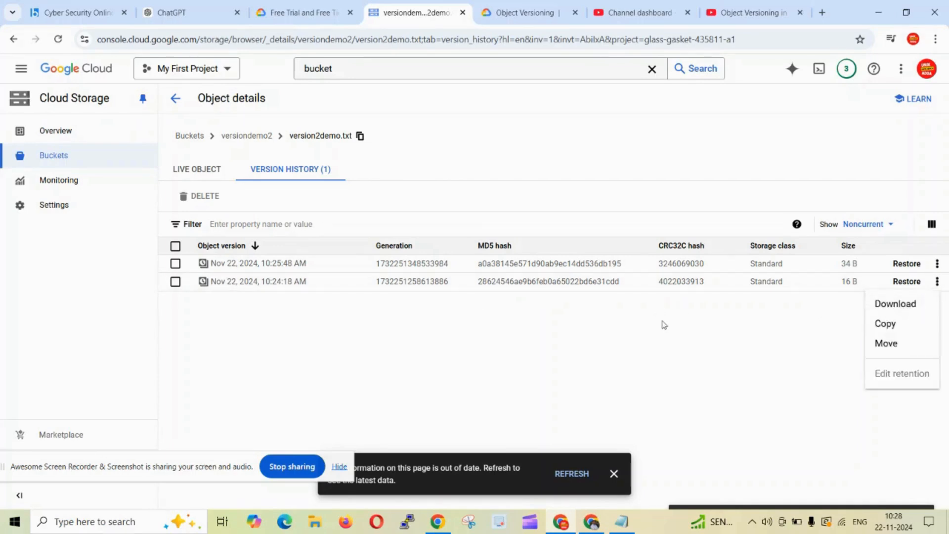
pyautogui.click(648, 327)
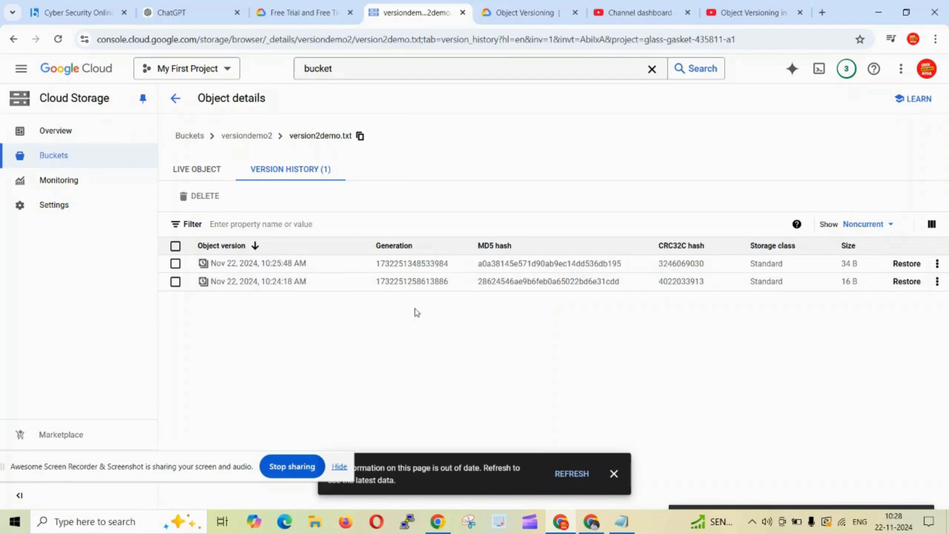
pyautogui.click(937, 281)
pyautogui.click(896, 304)
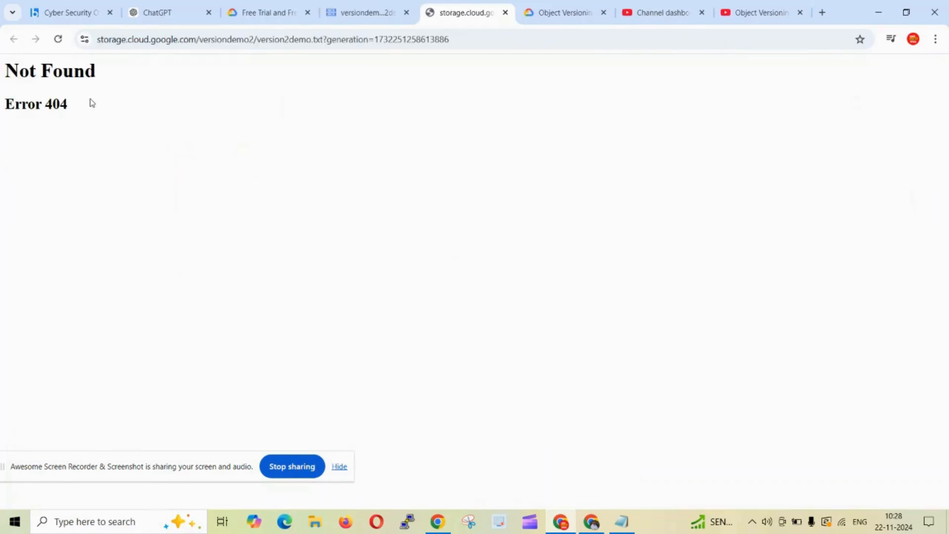
pyautogui.click(505, 13)
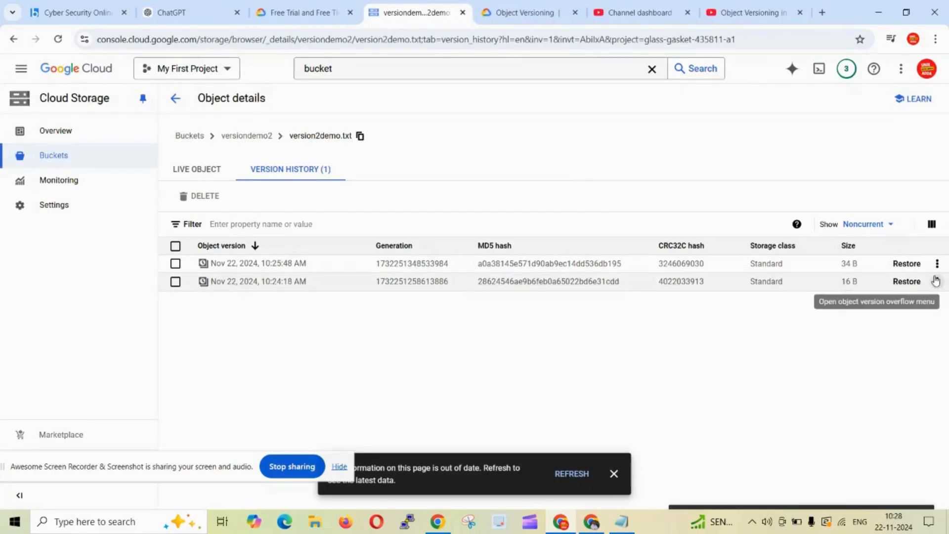
pyautogui.click(937, 282)
pyautogui.click(896, 303)
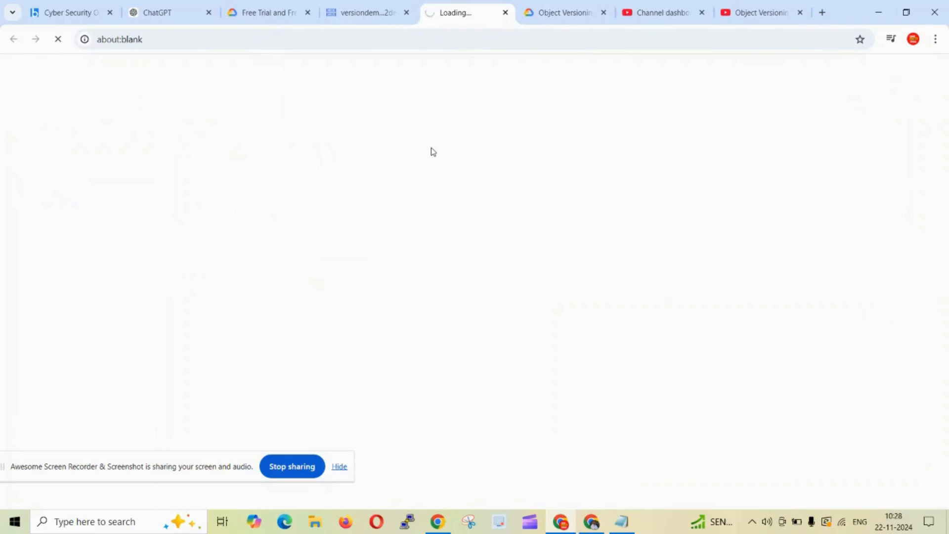
pyautogui.click(505, 13)
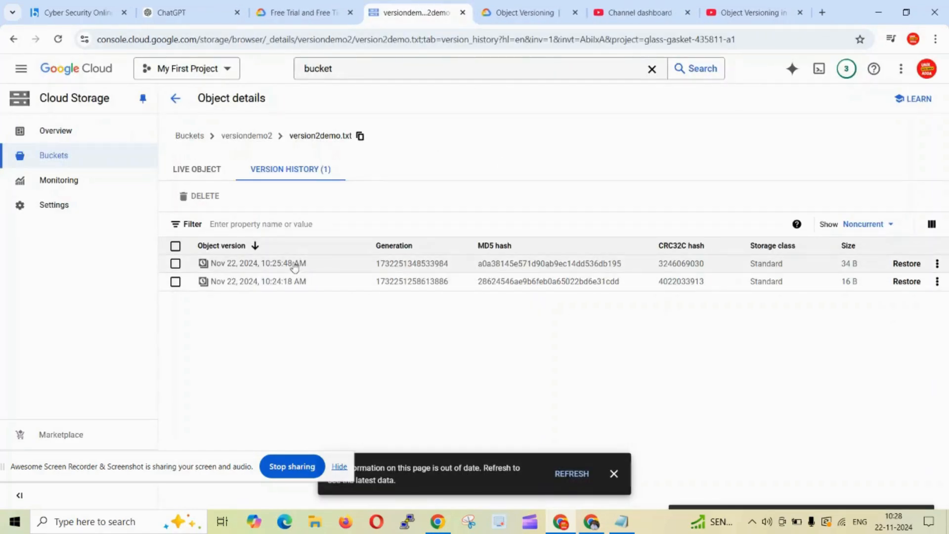
# Restore the noncurrent version dated Nov 22, 2024, 10:25:48 AM as the live object.
pyautogui.moveTo(315, 265); pyautogui.dragTo(215, 267)
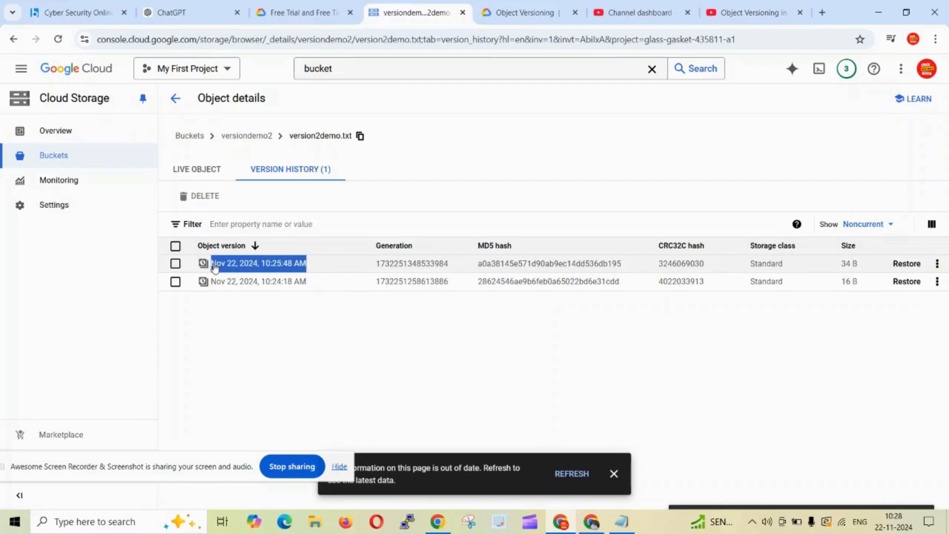
pyautogui.click(916, 265)
pyautogui.click(600, 417)
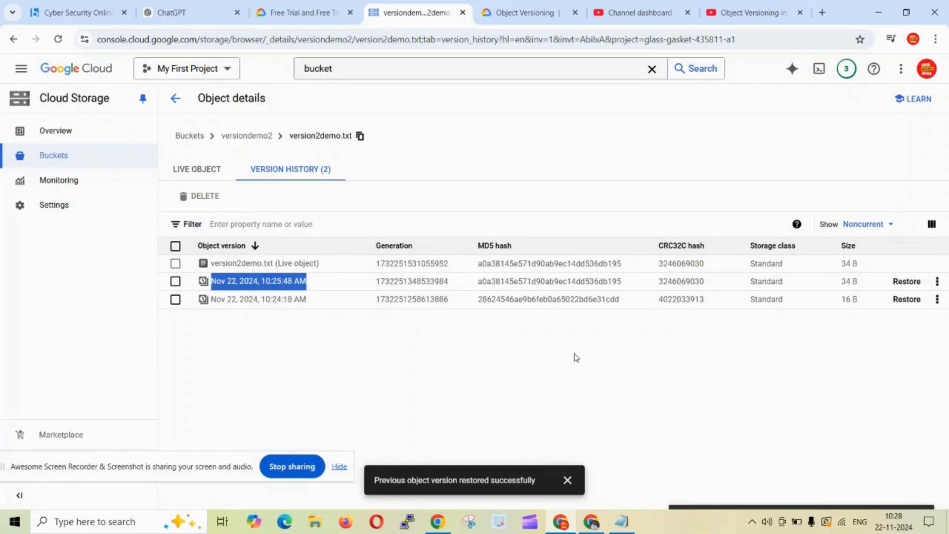
pyautogui.click(575, 358)
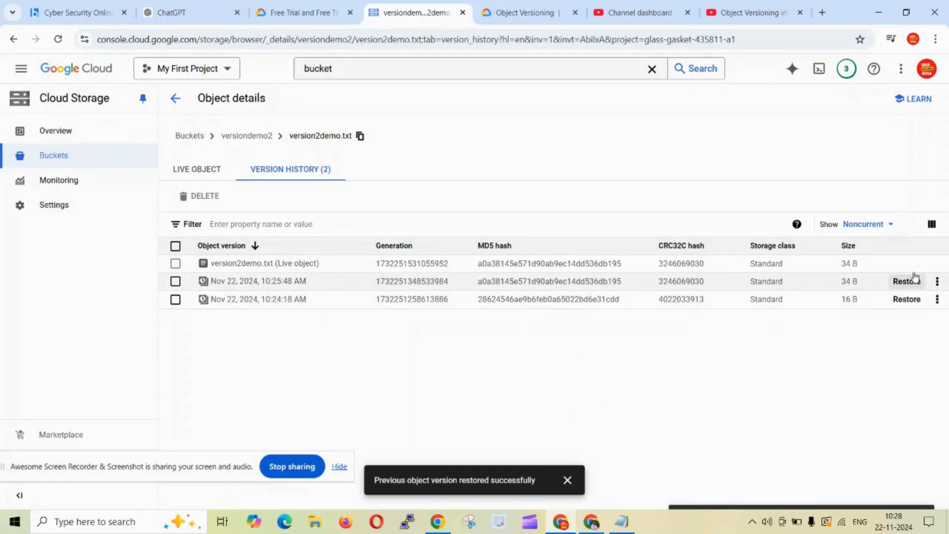
# Open the restored version2demo.txt, view its content through the authenticated URL, then return to the versiondemo2 bucket.
pyautogui.click(231, 137)
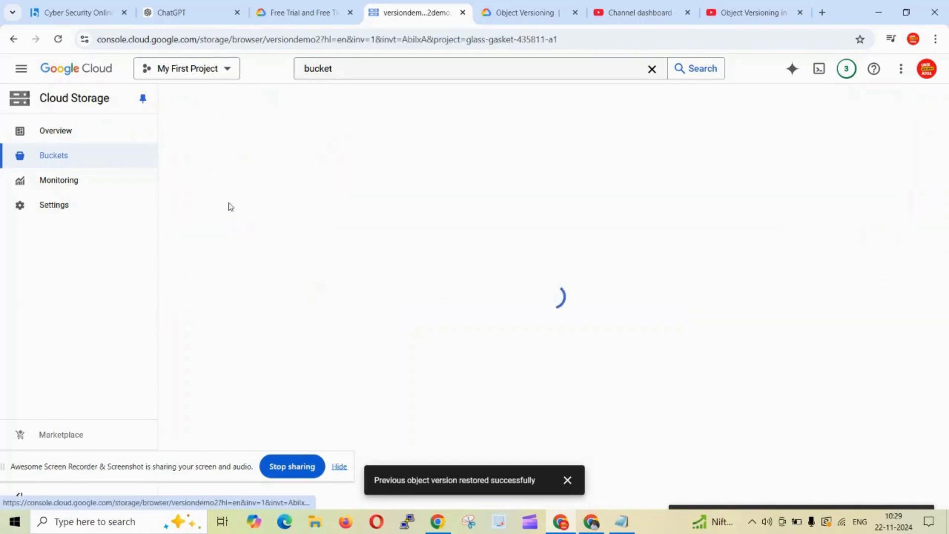
pyautogui.click(567, 480)
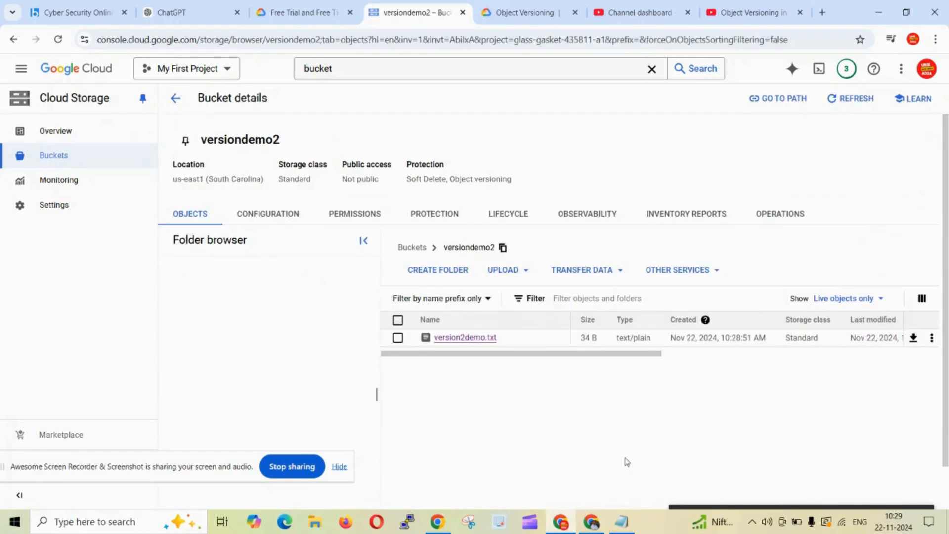
pyautogui.click(477, 338)
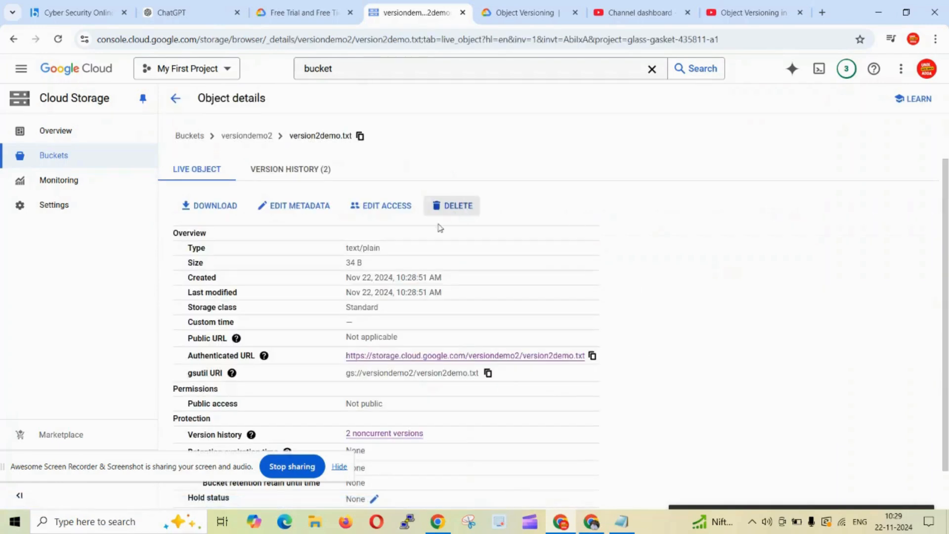
pyautogui.click(519, 356)
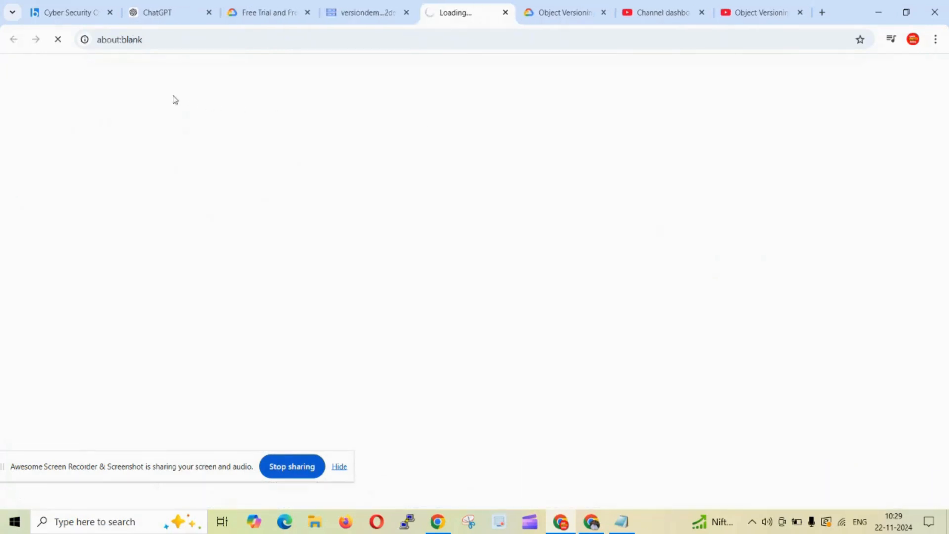
pyautogui.moveTo(77, 77); pyautogui.dragTo(3, 71)
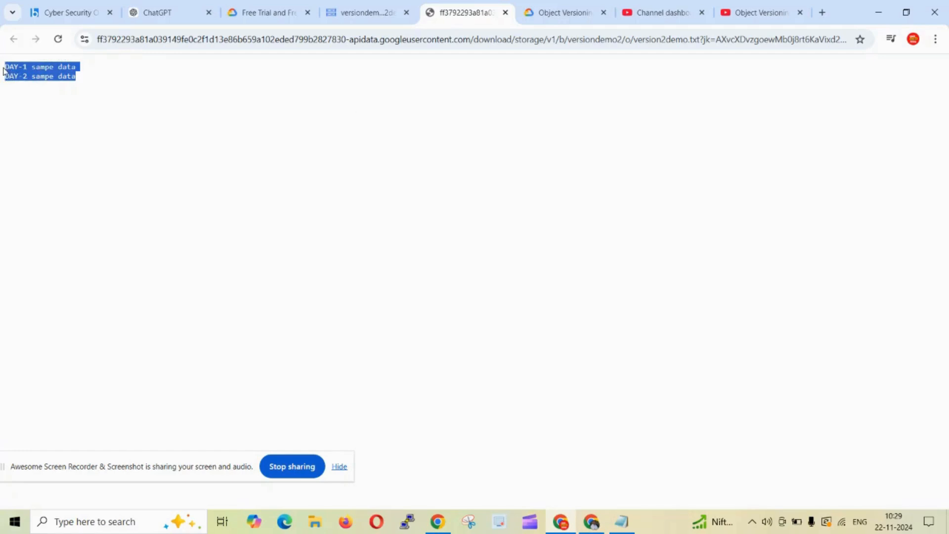
pyautogui.click(376, 123)
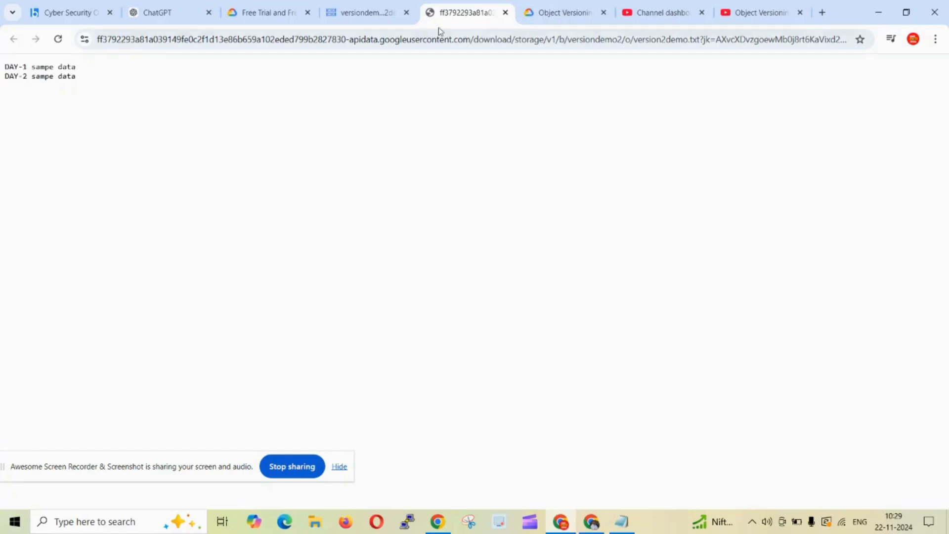
pyautogui.click(504, 14)
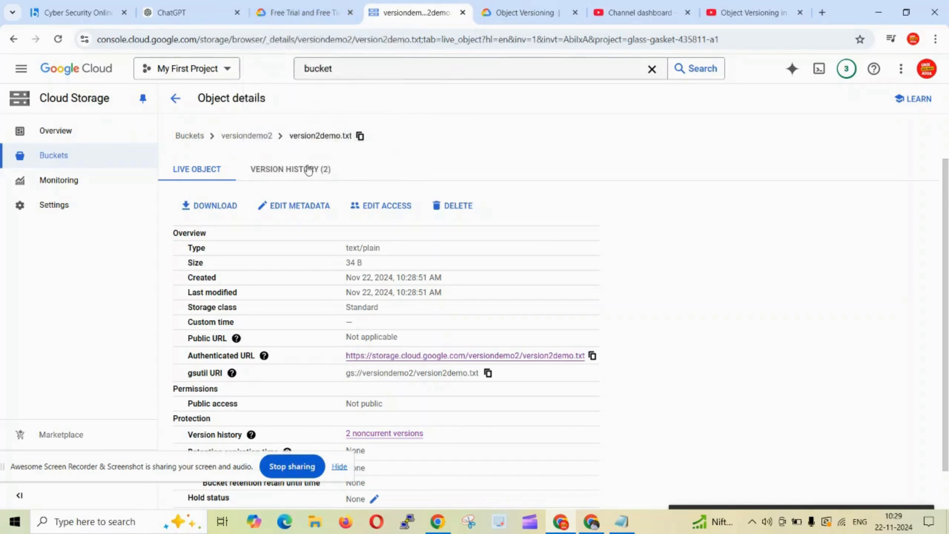
pyautogui.click(256, 138)
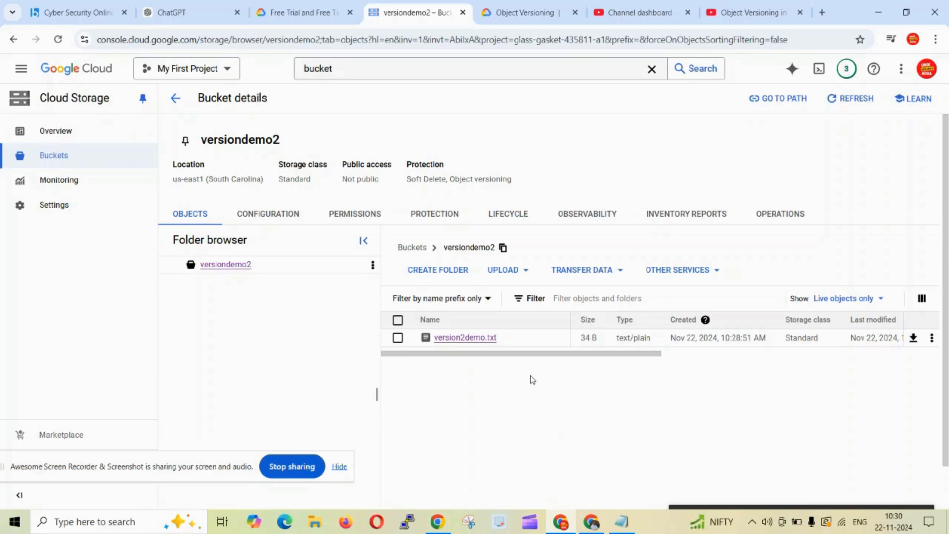
pyautogui.hotkey('alt', 'Tab')
pyautogui.hotkey('alt', 'Tab')
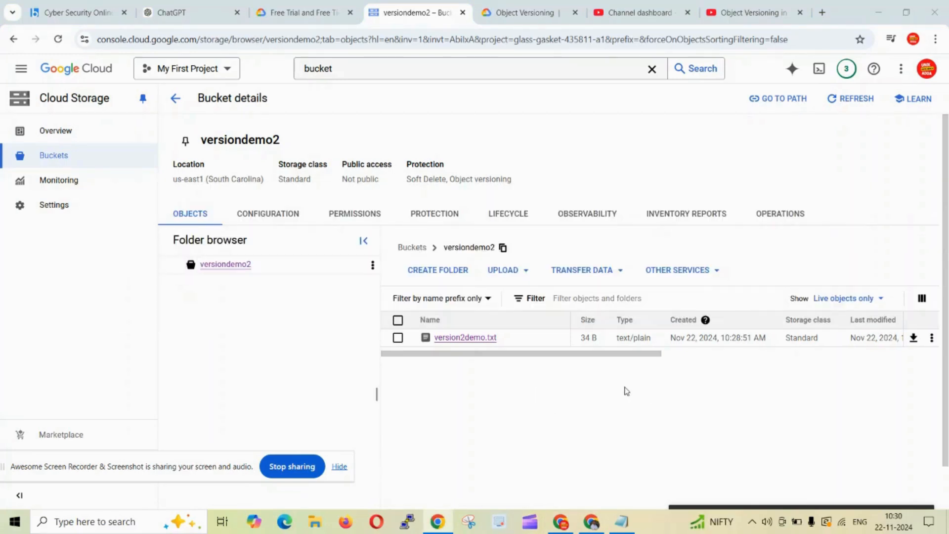